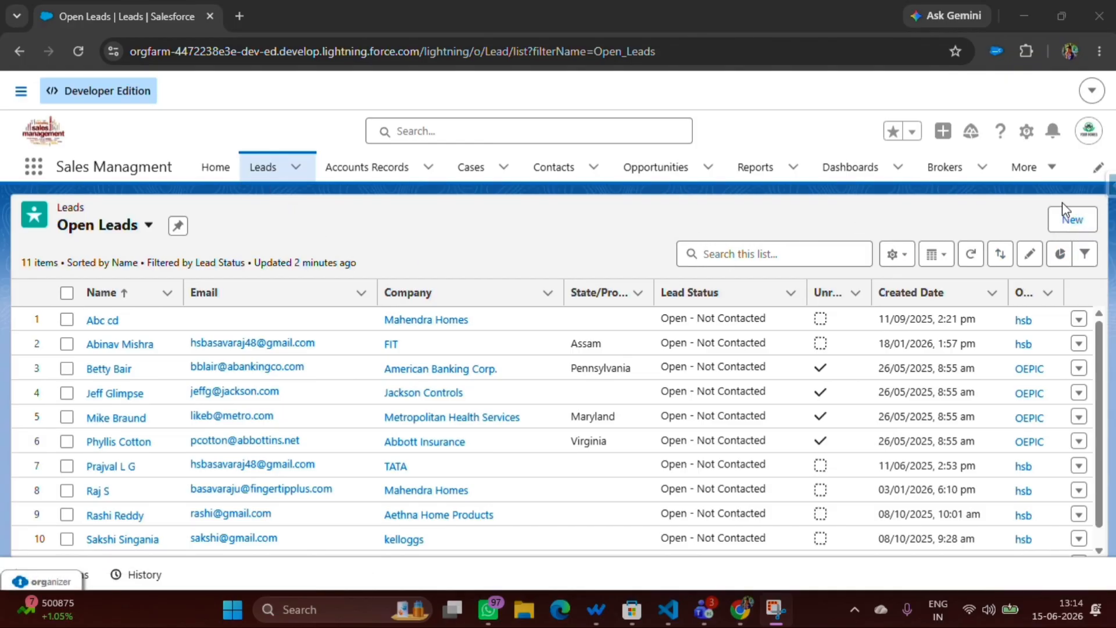
Start a new lead, examine the options of the required Lead Branch field, and cancel the form without saving
click(1065, 224)
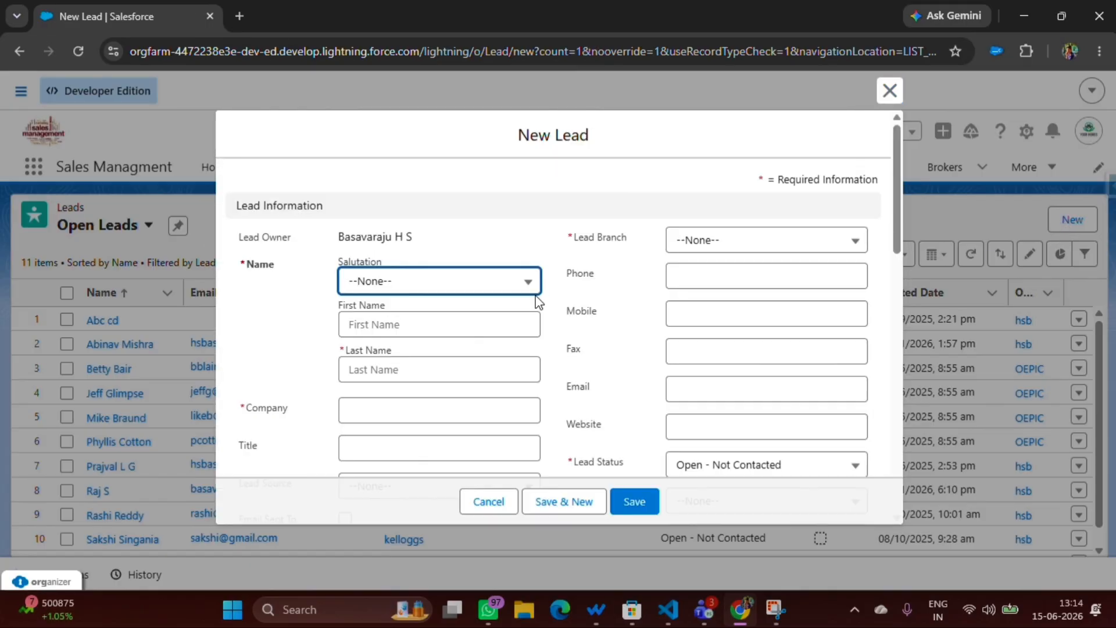
scroll(536, 303, down, 5)
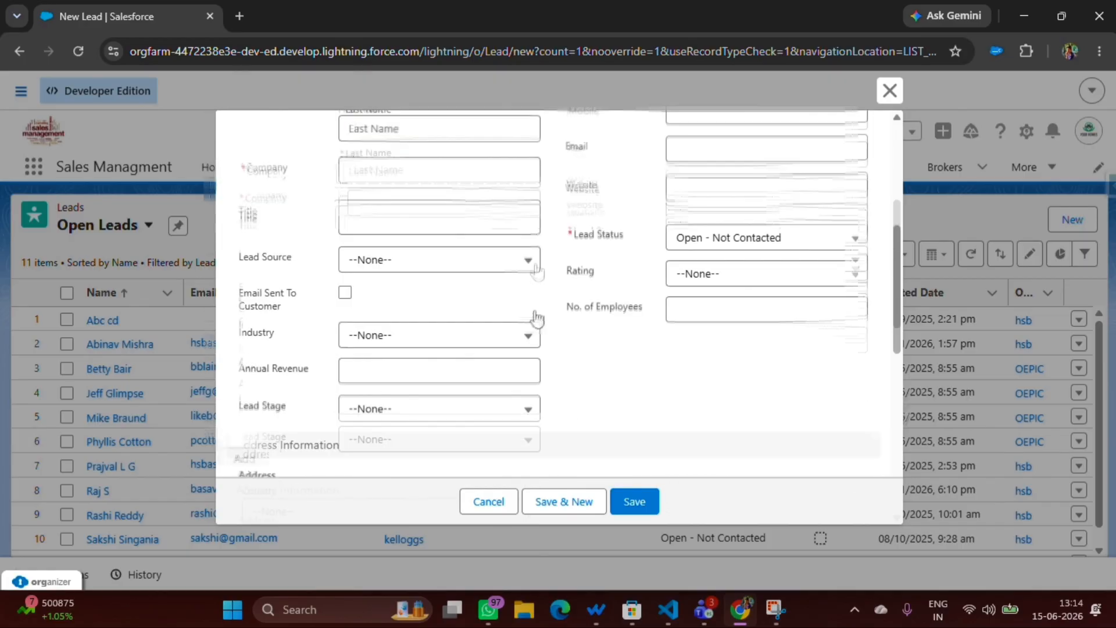
scroll(536, 303, up, 5)
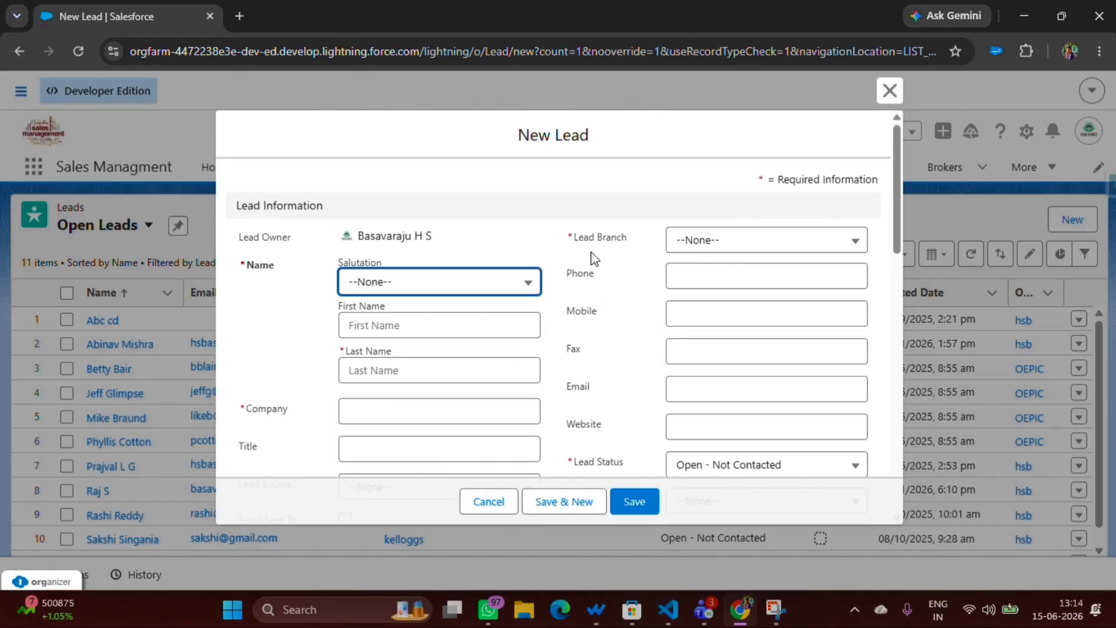
drag(574, 237, 630, 241)
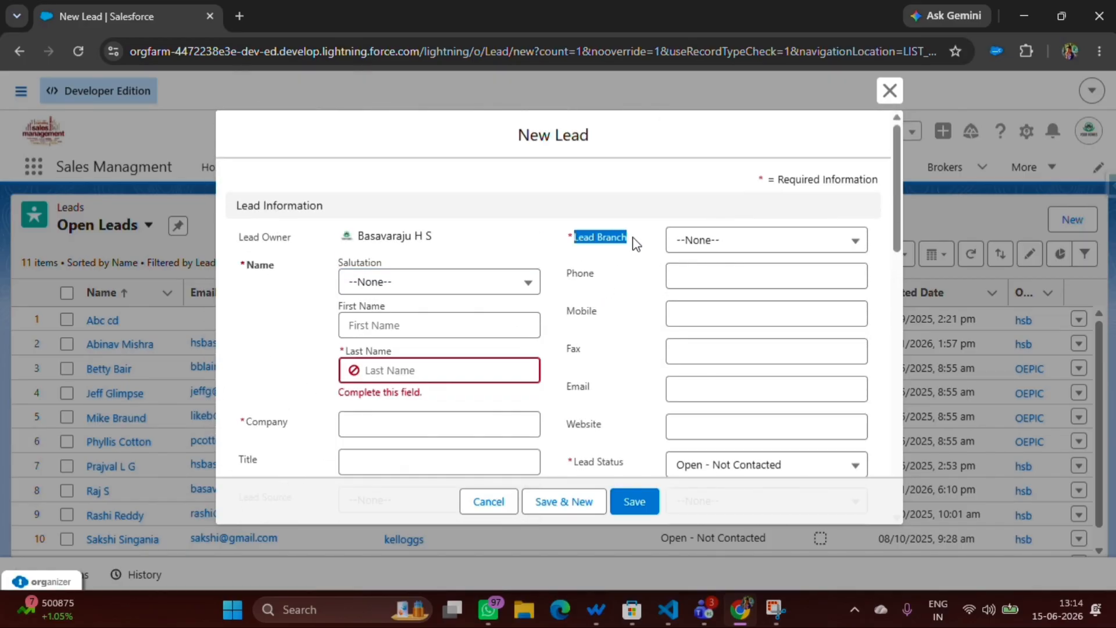
click(695, 247)
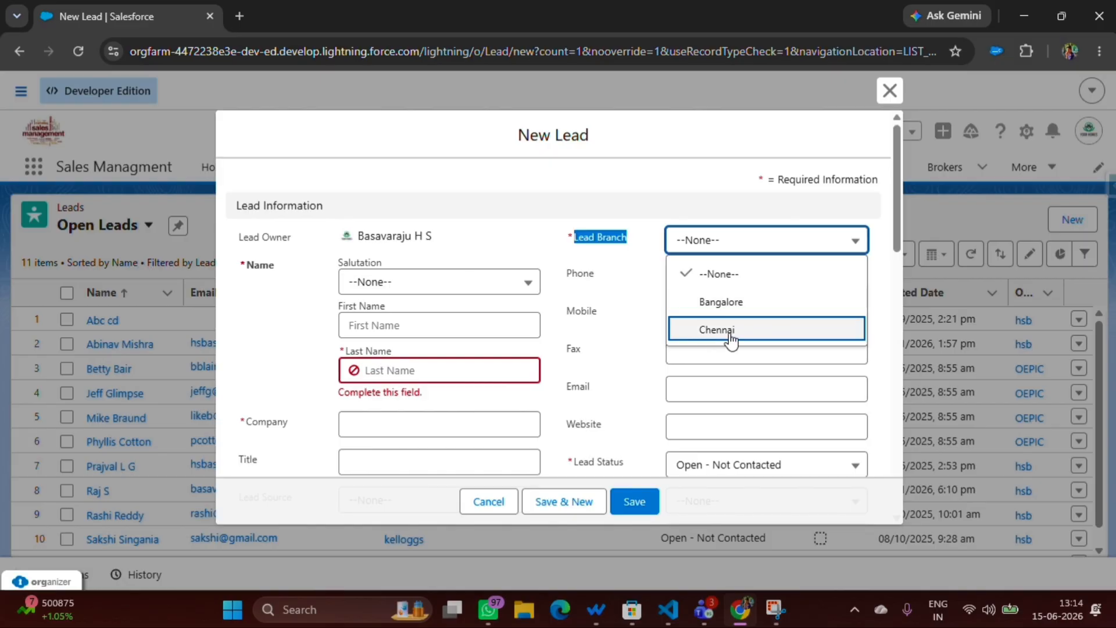
click(633, 219)
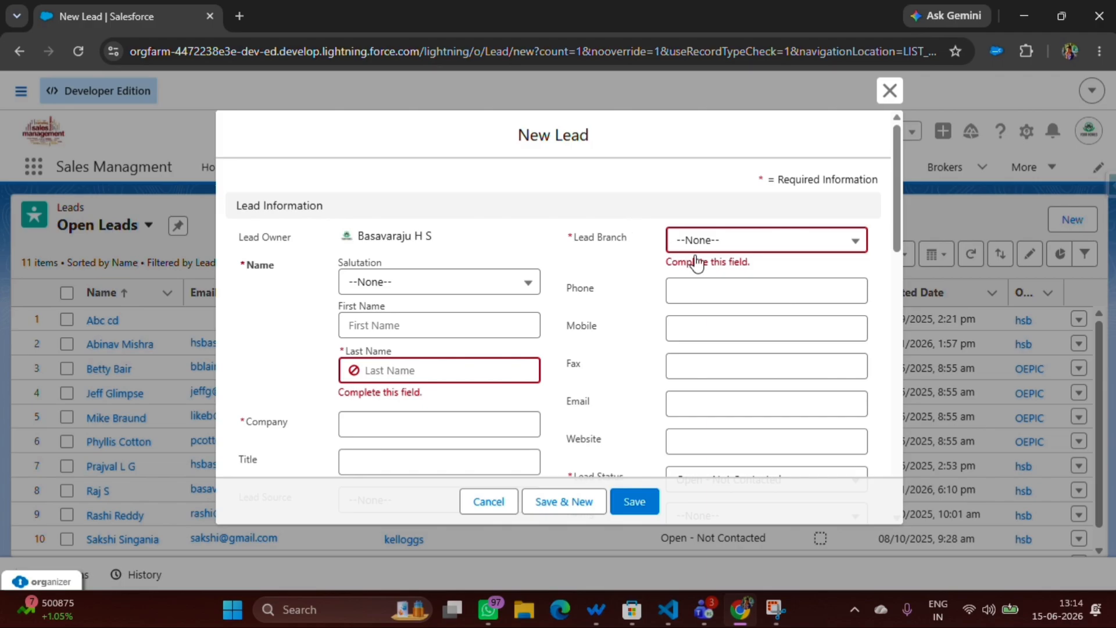
click(715, 239)
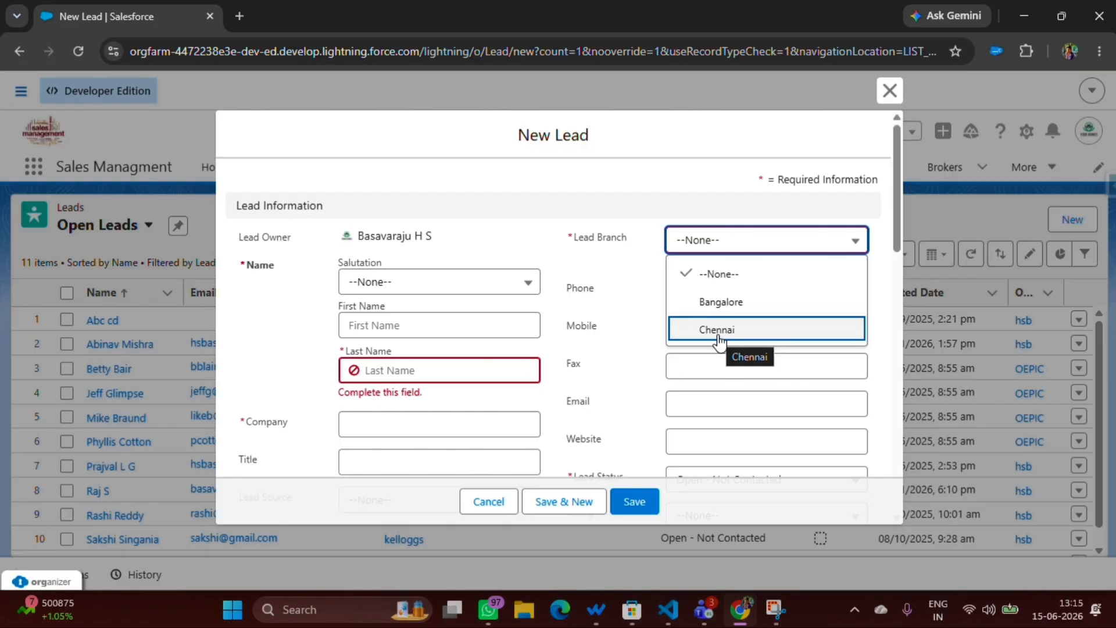
click(700, 240)
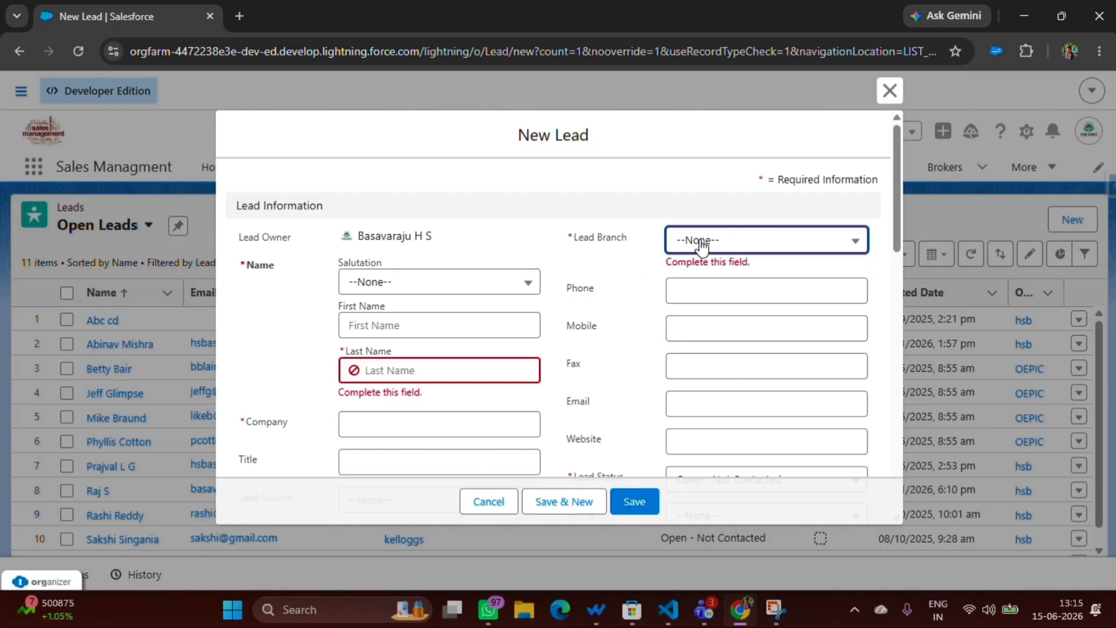
click(700, 240)
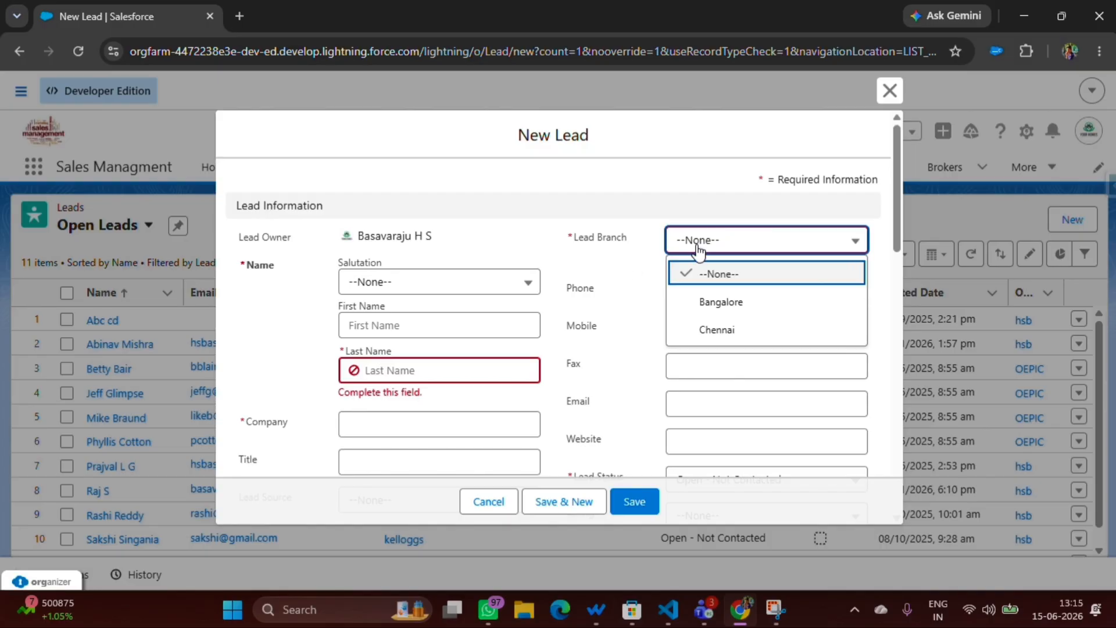
click(490, 504)
Open Setup and find the Queues page by searching for "que"
click(1027, 132)
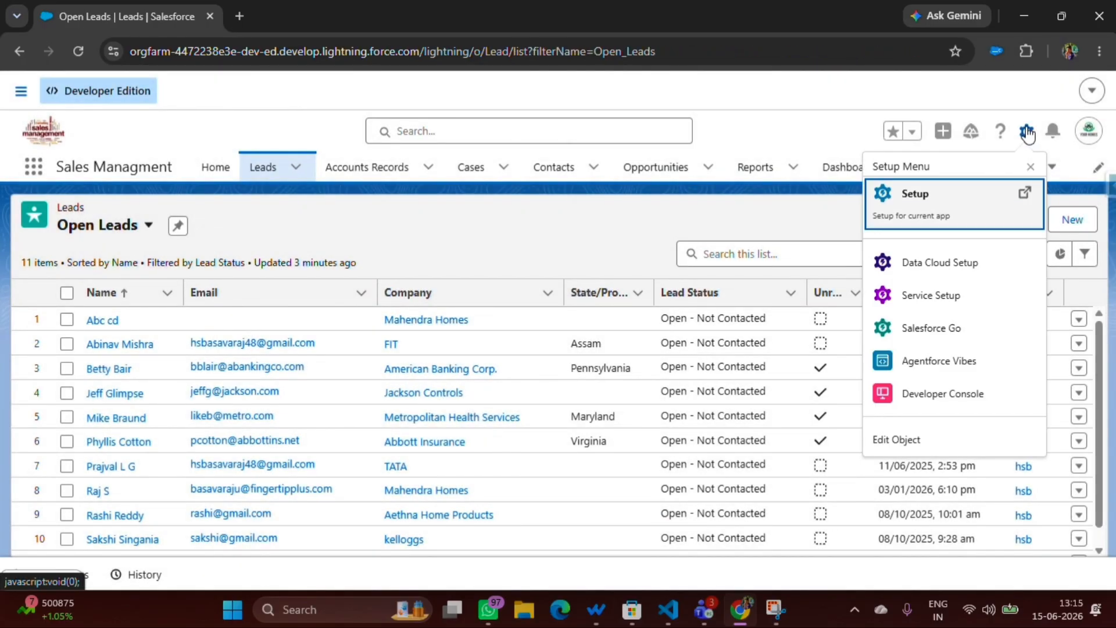
click(934, 212)
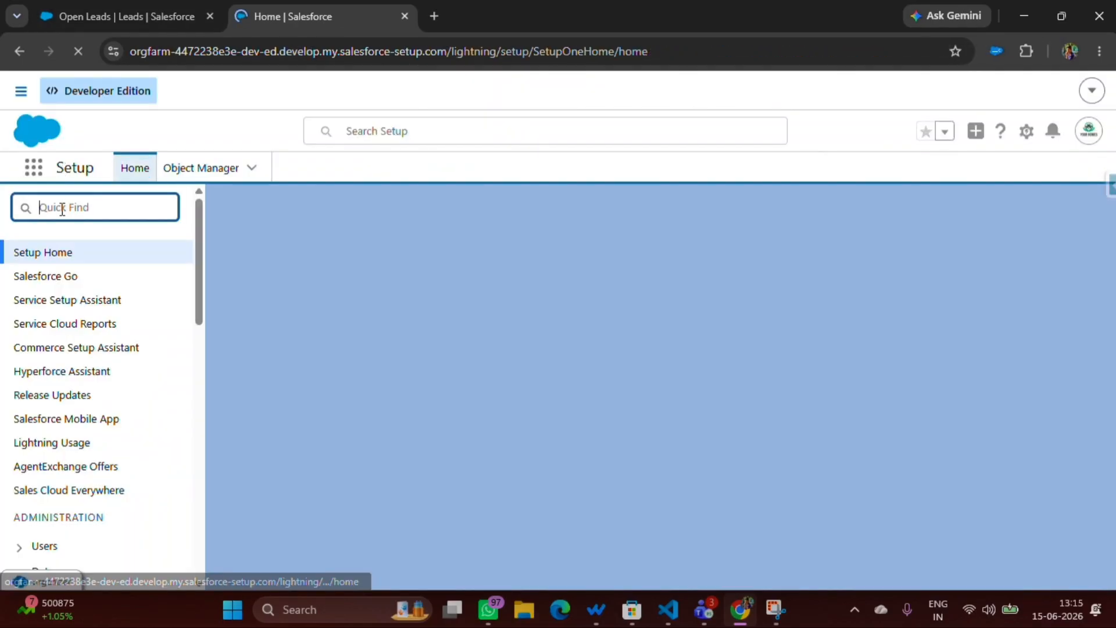
click(62, 208)
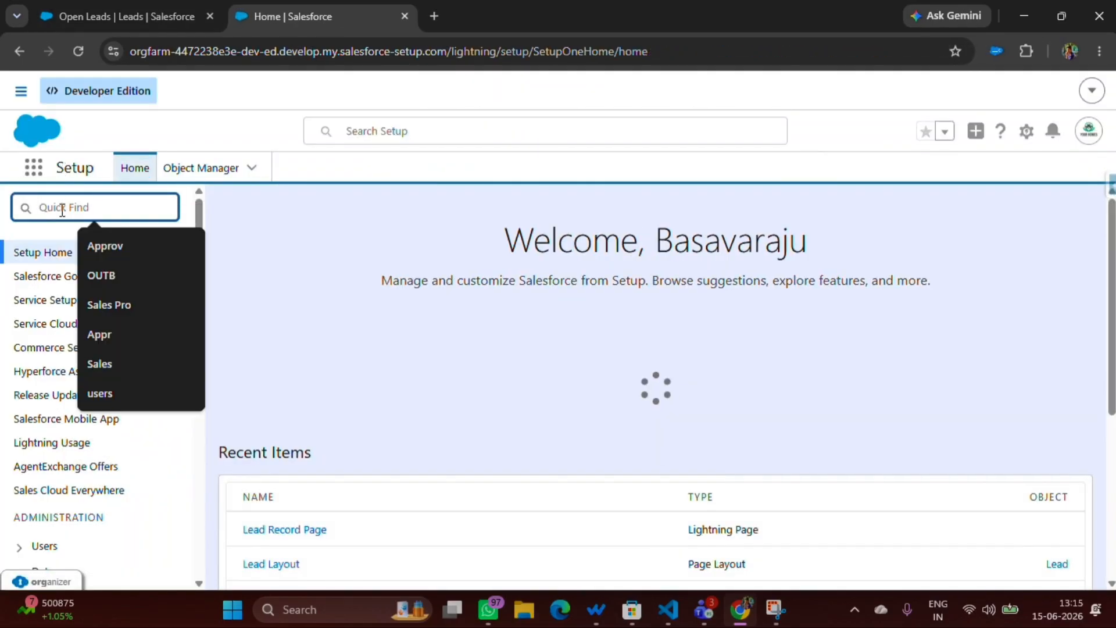
text(que)
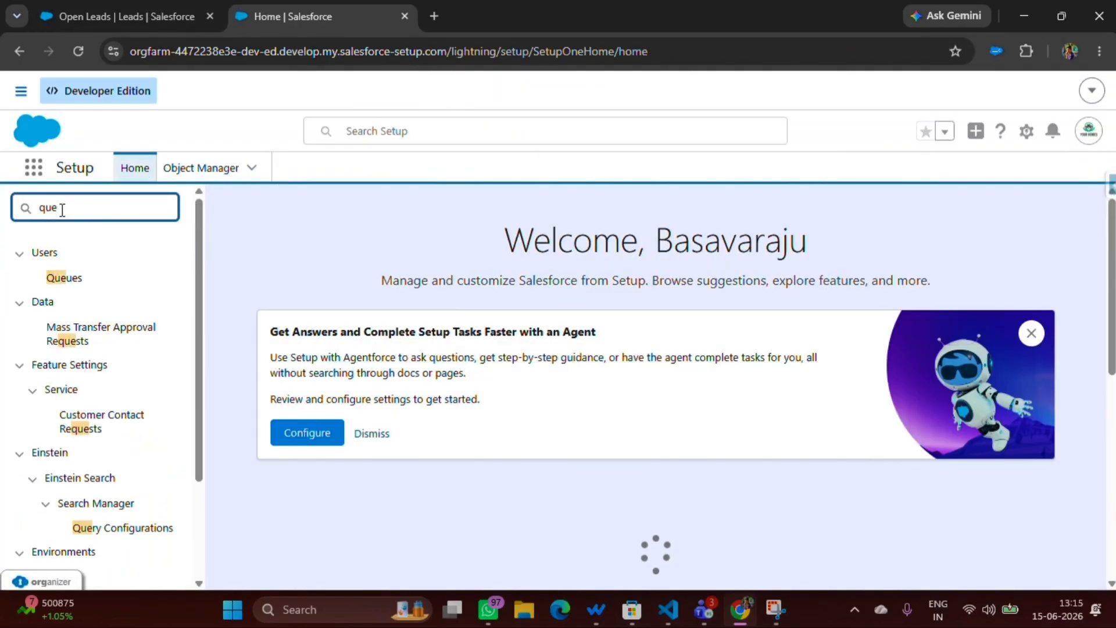
click(75, 283)
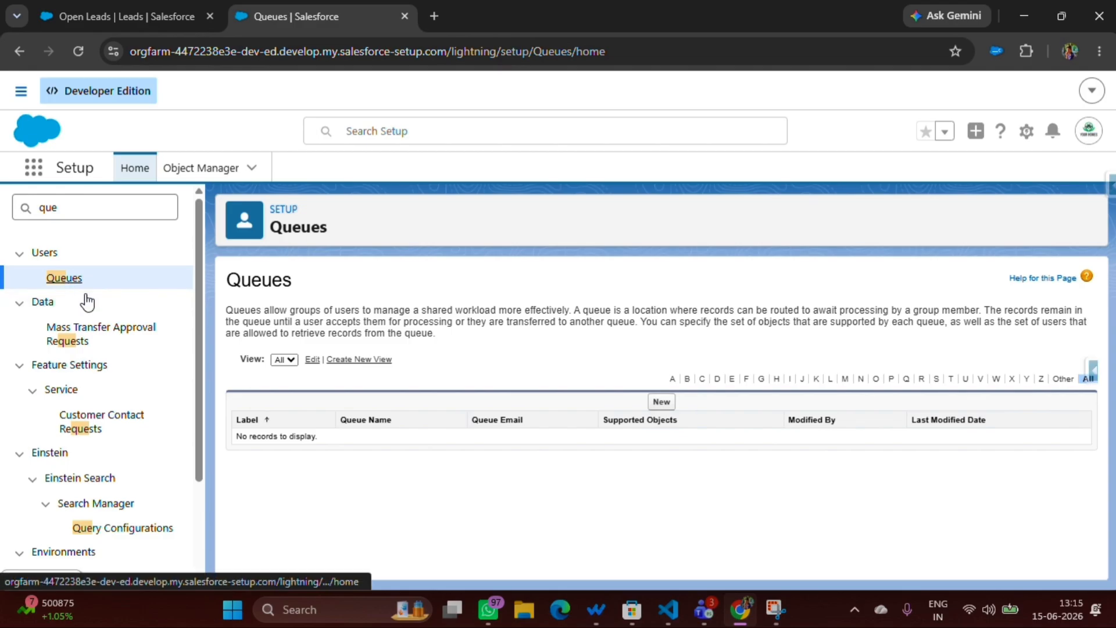
Start a new queue with the label "Bangalore Branch" and leave the queue email empty
click(666, 403)
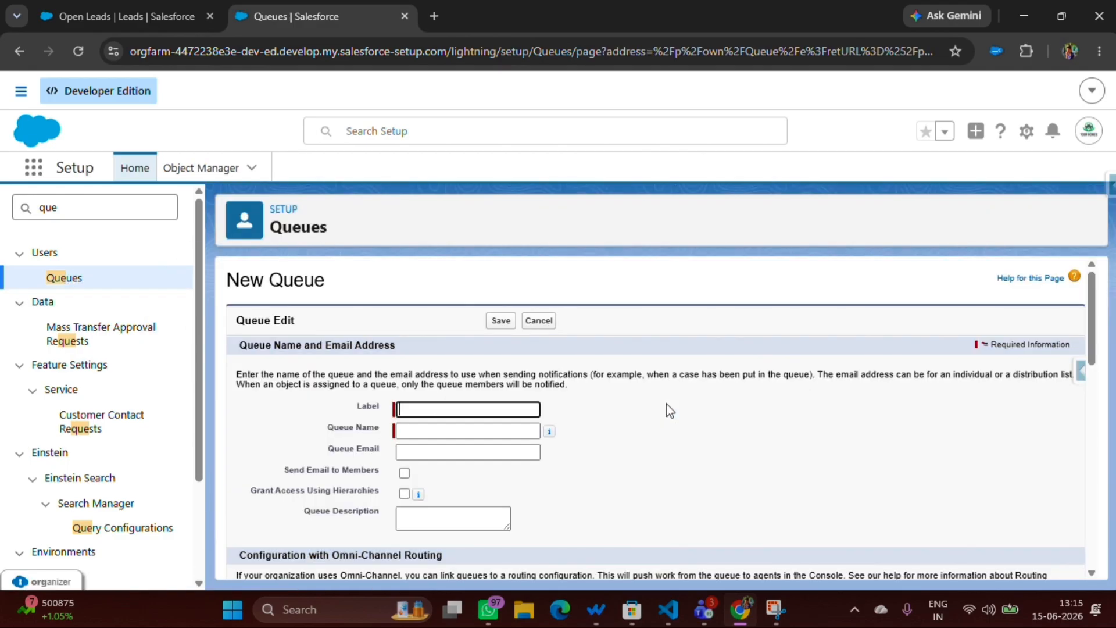
scroll(399, 381, down, 1)
click(421, 326)
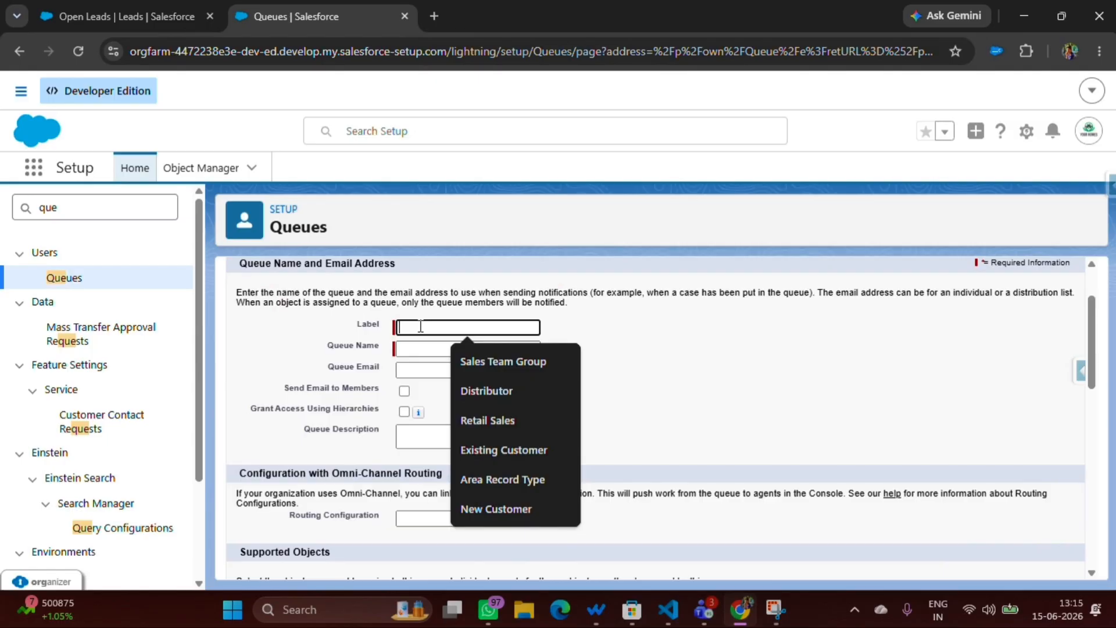
text(Bangalore Branch)
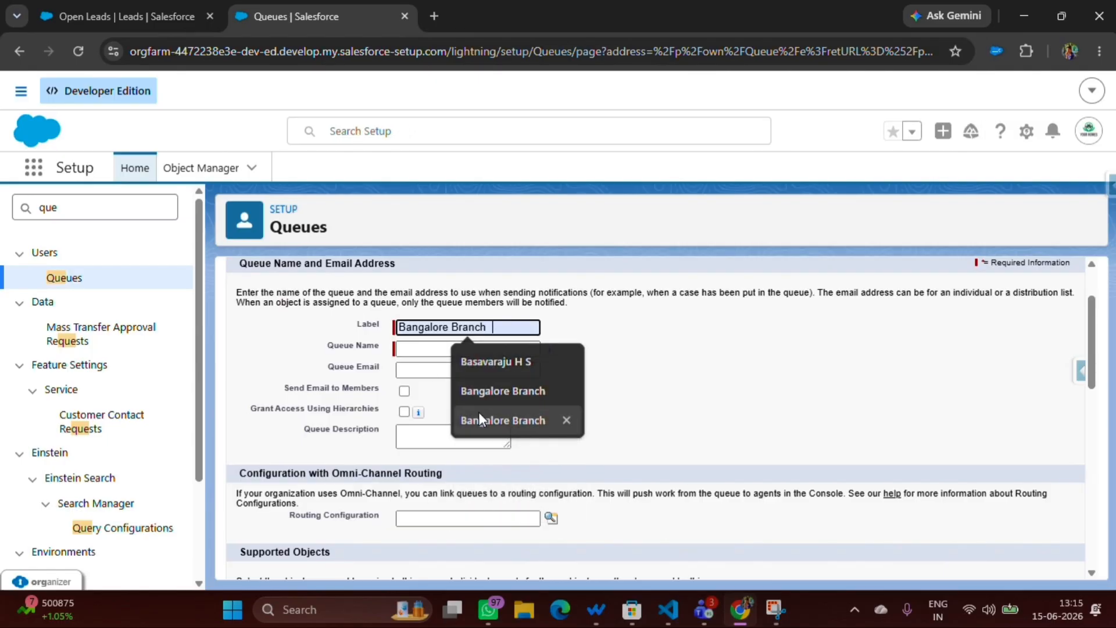
click(479, 416)
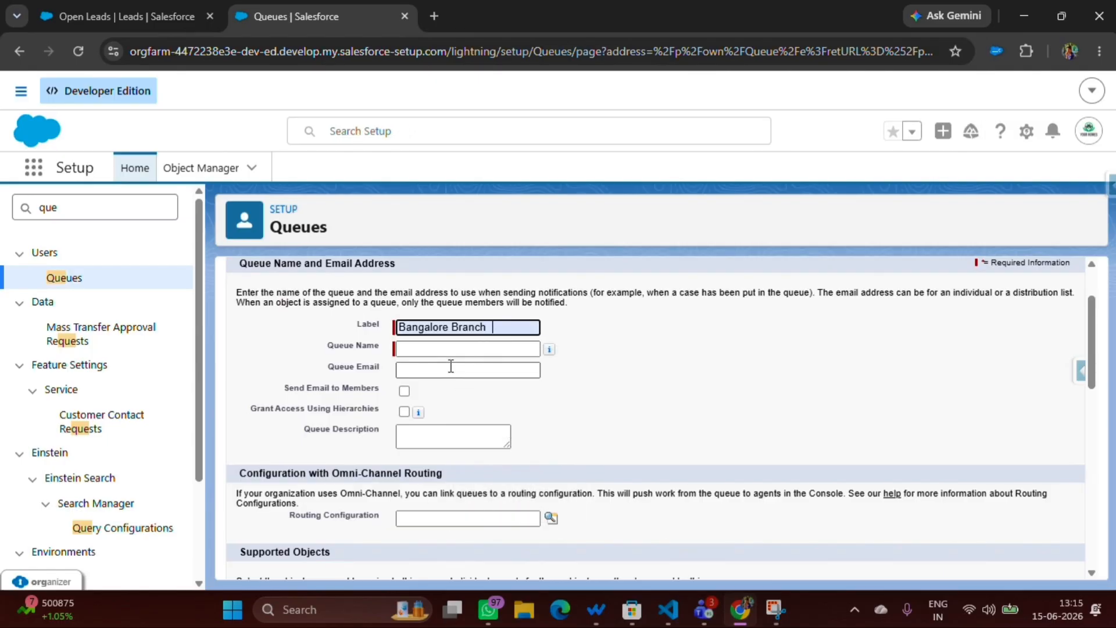
key(Tab)
click(435, 370)
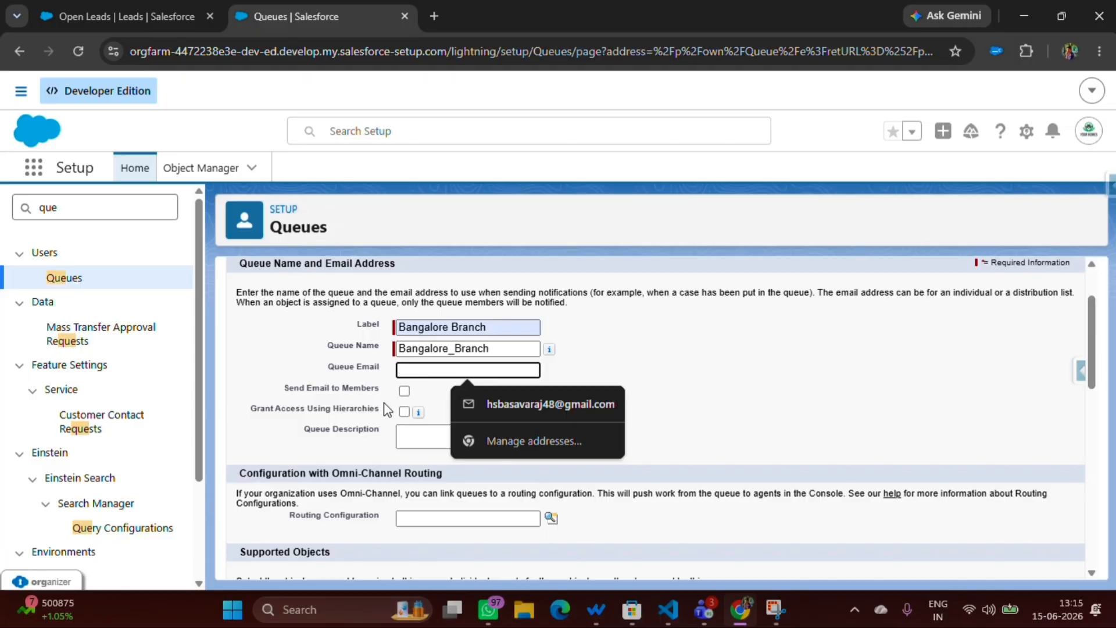
Add Lead to the new queue's selected supported objects
scroll(435, 375, down, 1)
scroll(371, 395, down, 1)
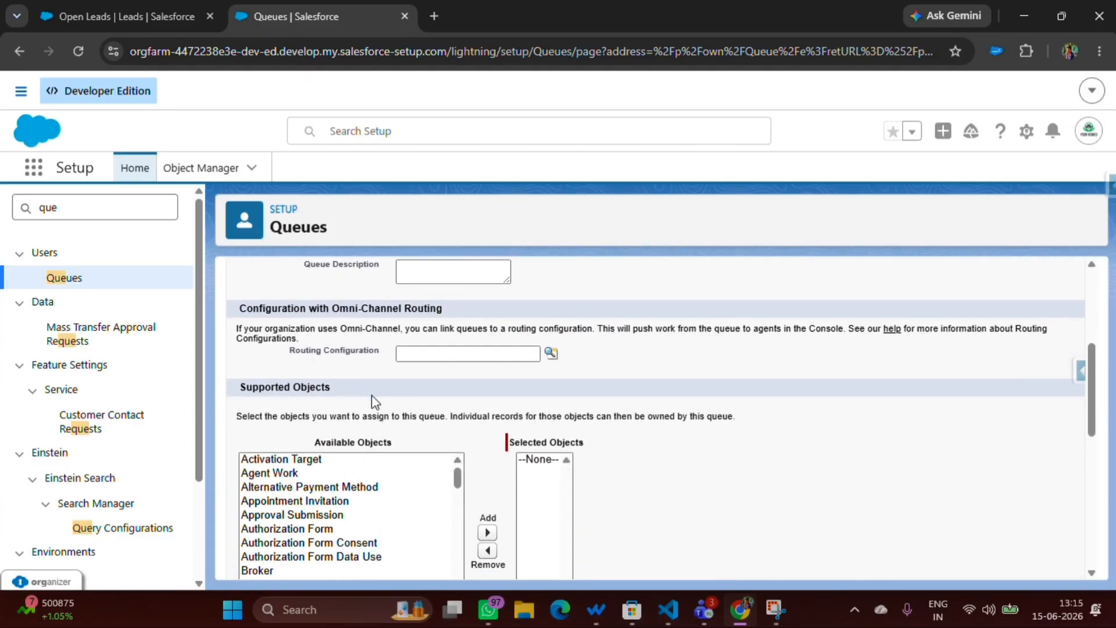
scroll(371, 395, down, 1)
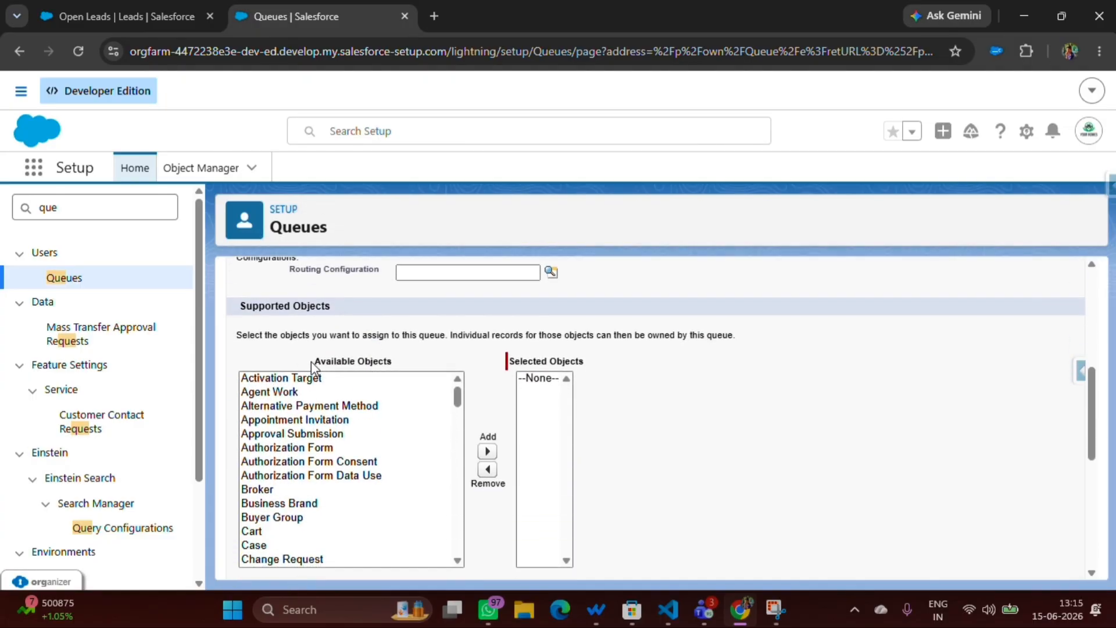
drag(334, 369, 356, 385)
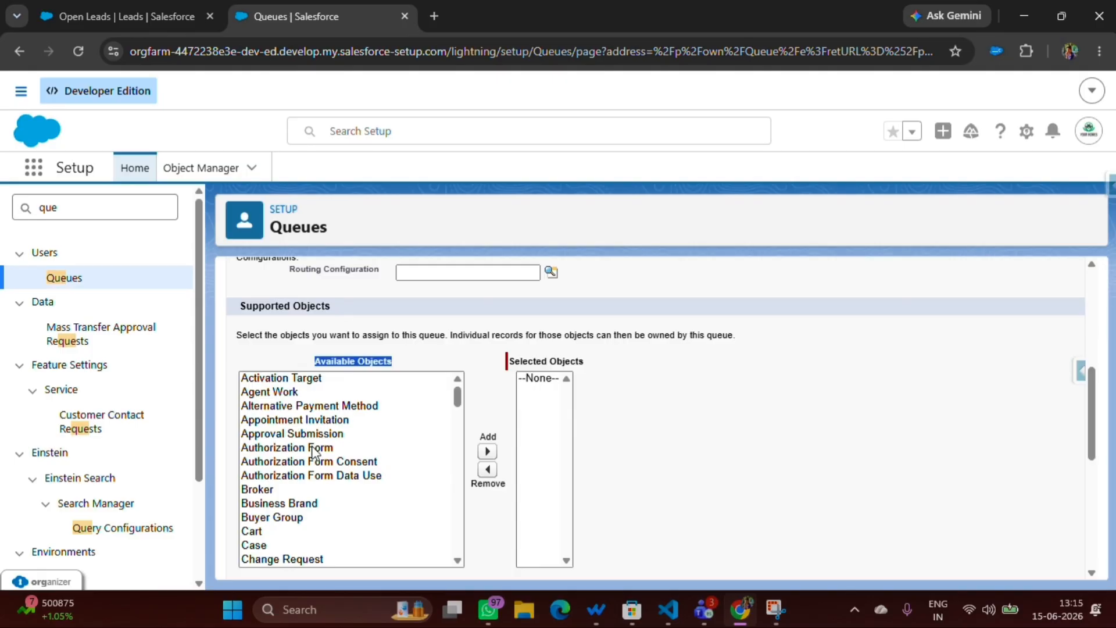
scroll(314, 453, up, 4)
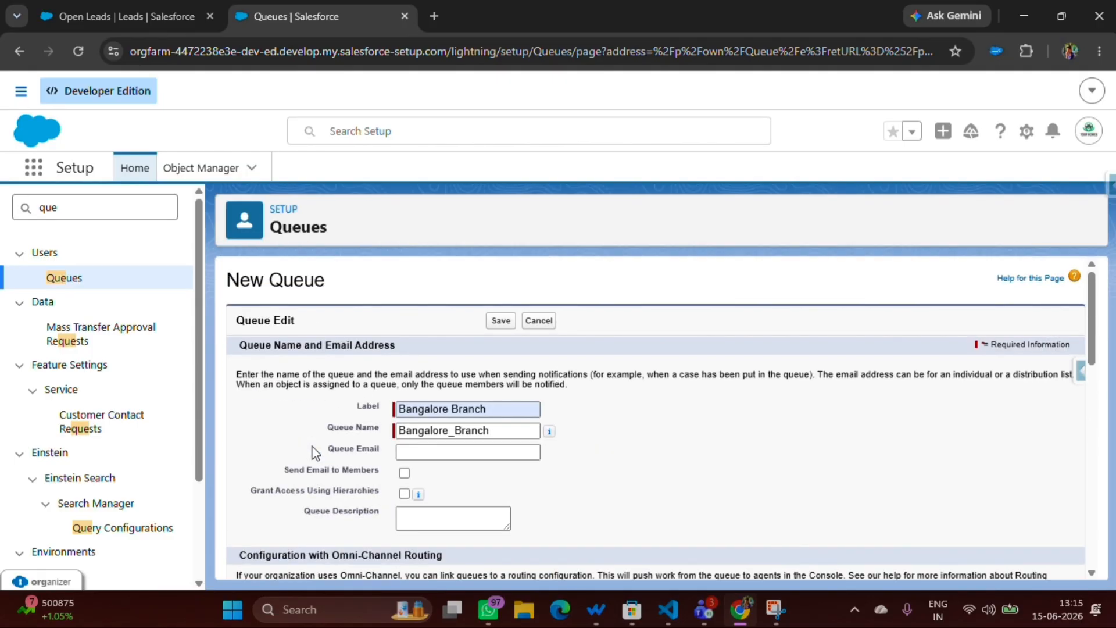
scroll(314, 452, down, 5)
scroll(308, 473, down, 4)
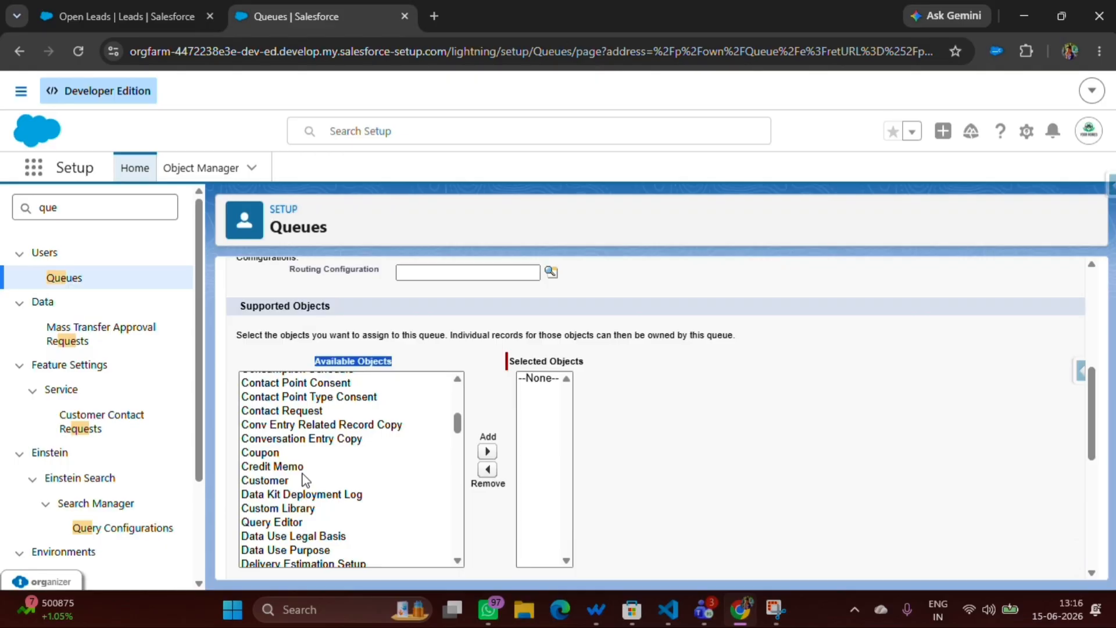
scroll(305, 481, down, 4)
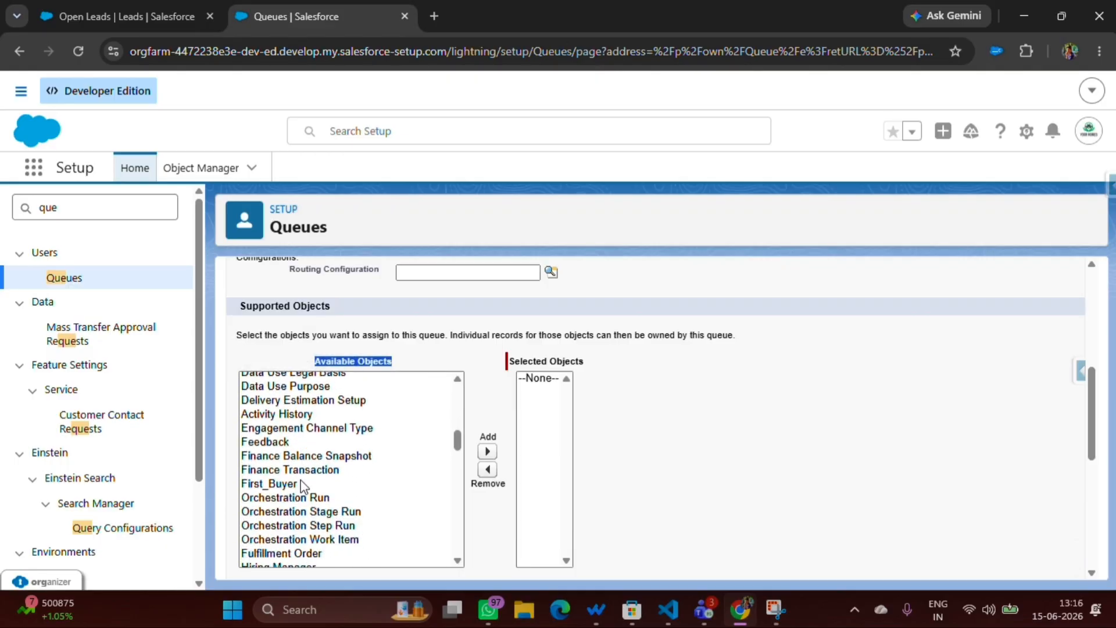
scroll(302, 488, down, 3)
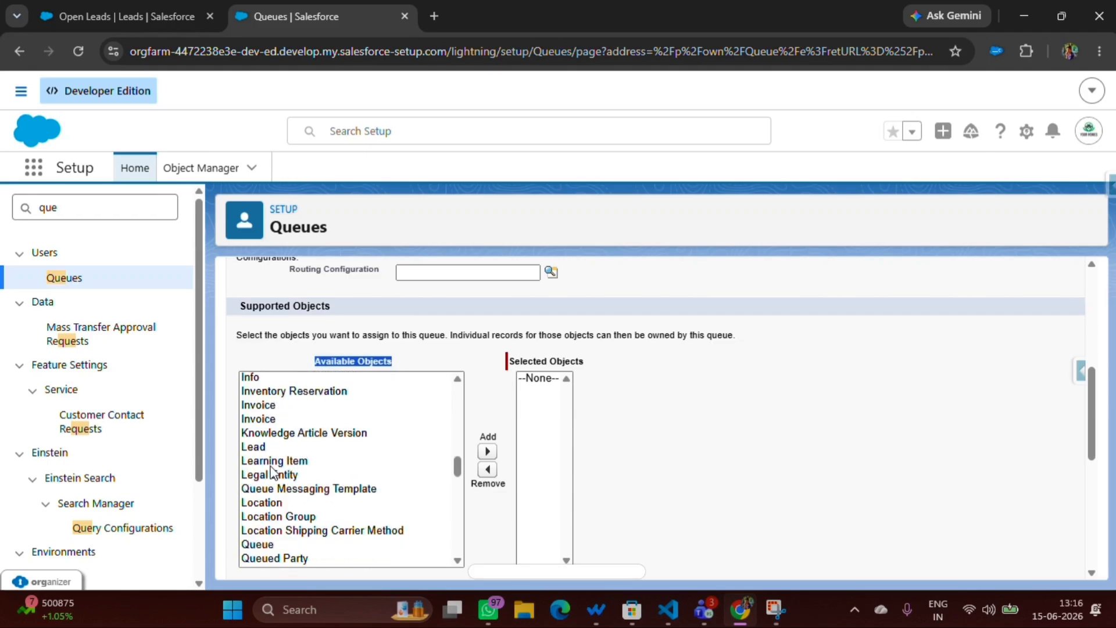
click(262, 447)
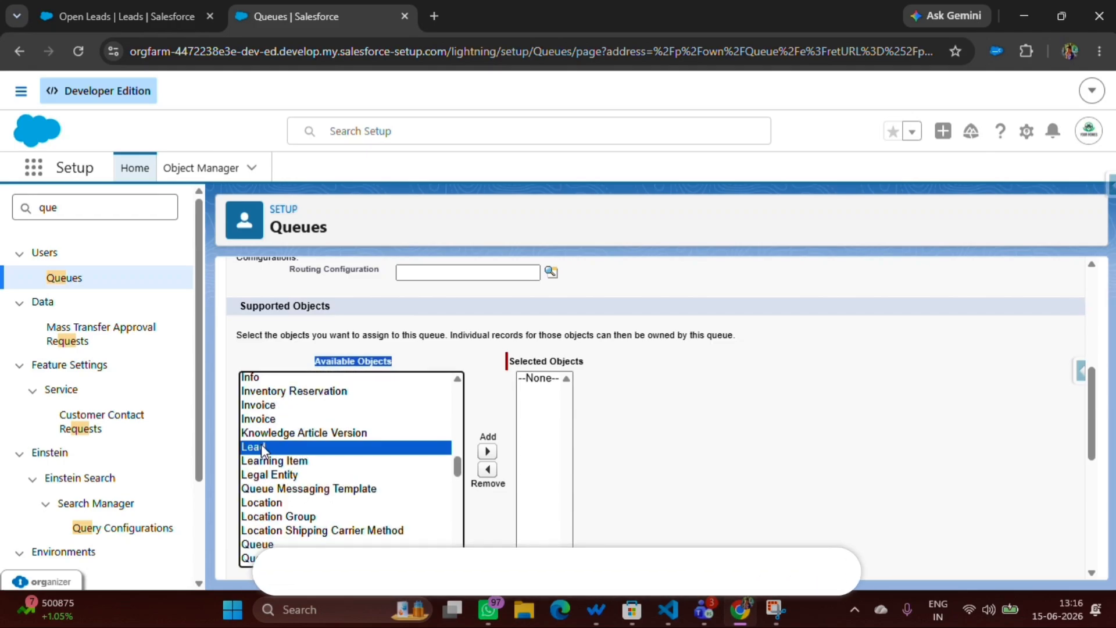
click(487, 455)
Add the first and third users in the original available members list to the queue, and review the queue's settings
scroll(680, 466, down, 4)
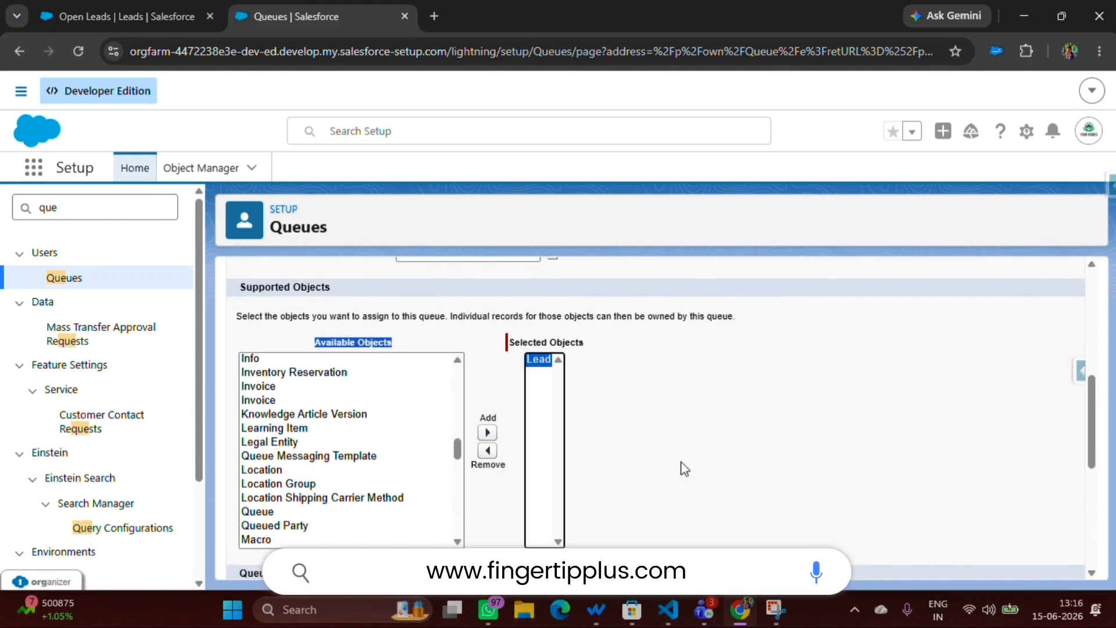
scroll(657, 464, down, 1)
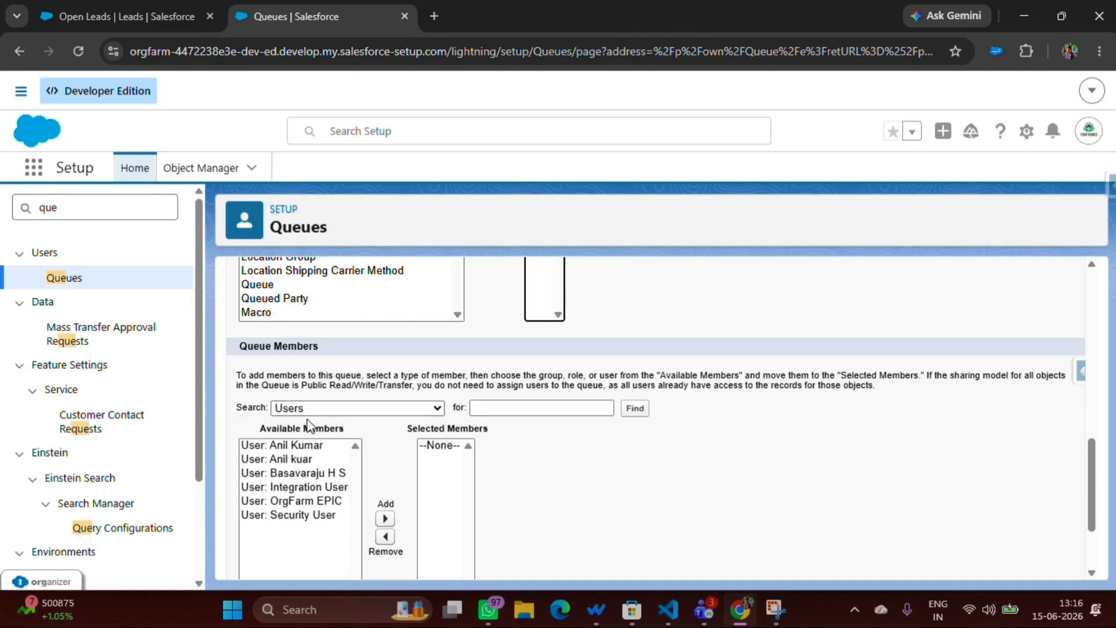
click(303, 446)
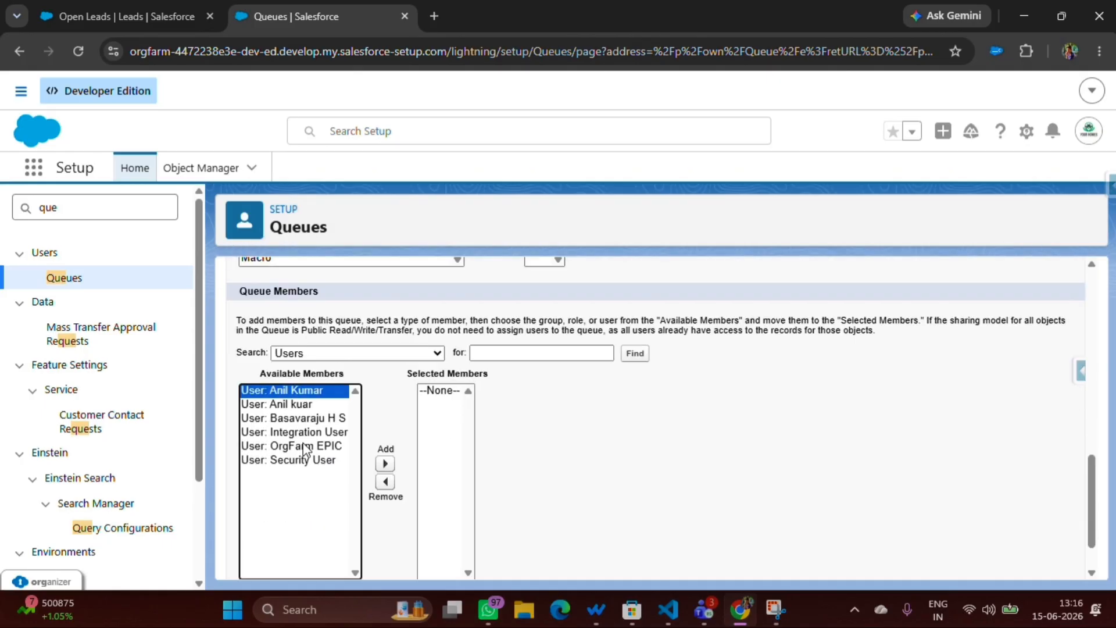
click(385, 464)
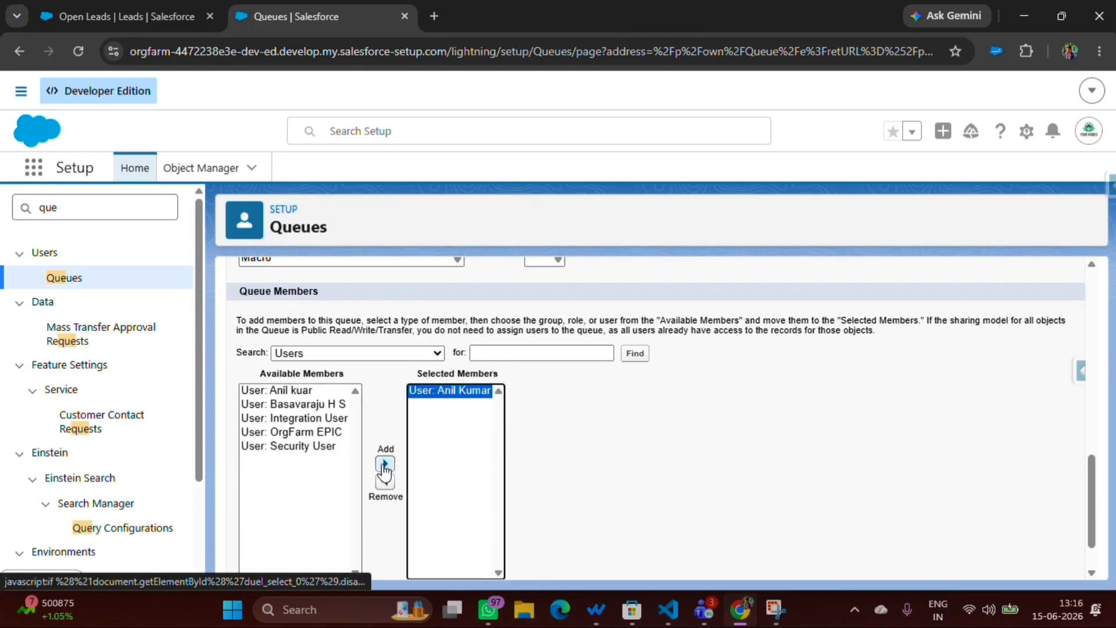
click(301, 406)
click(385, 464)
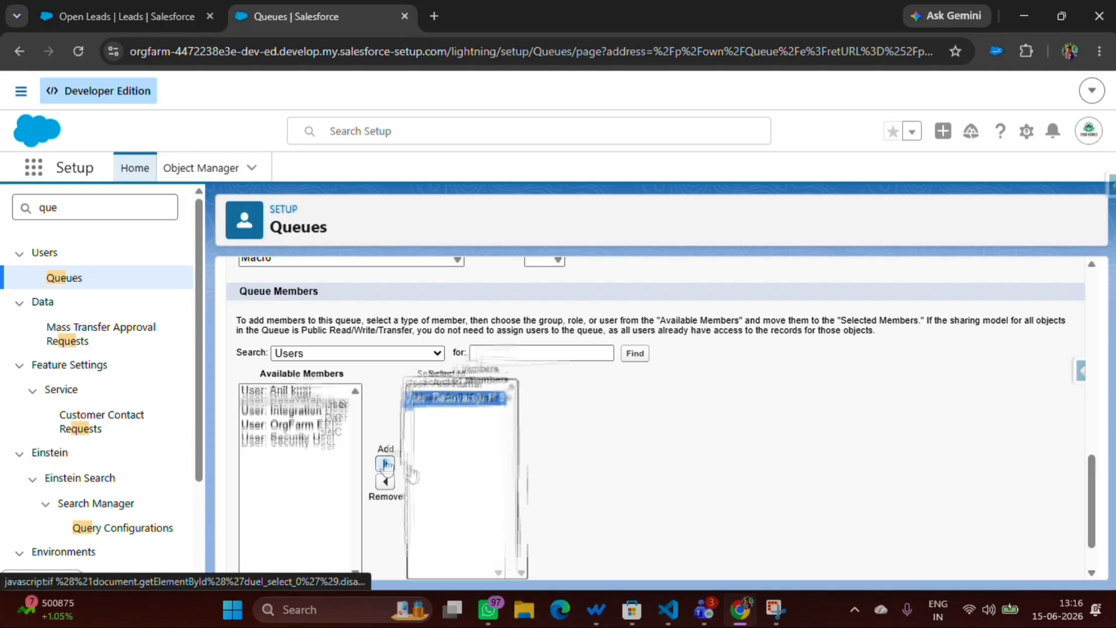
scroll(526, 493, up, 3)
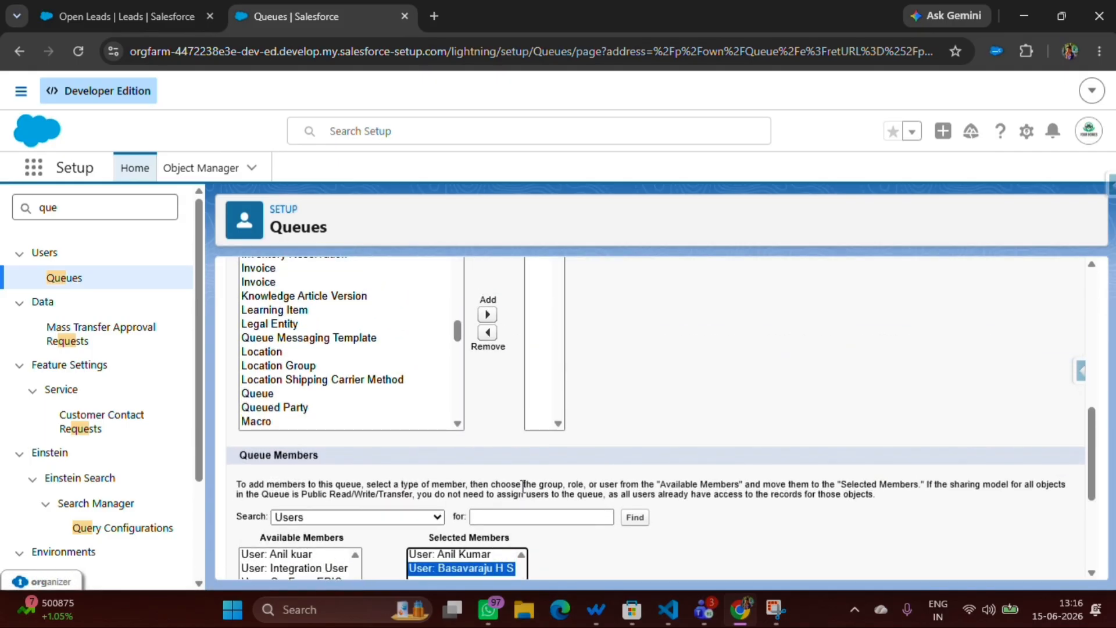
scroll(524, 488, up, 4)
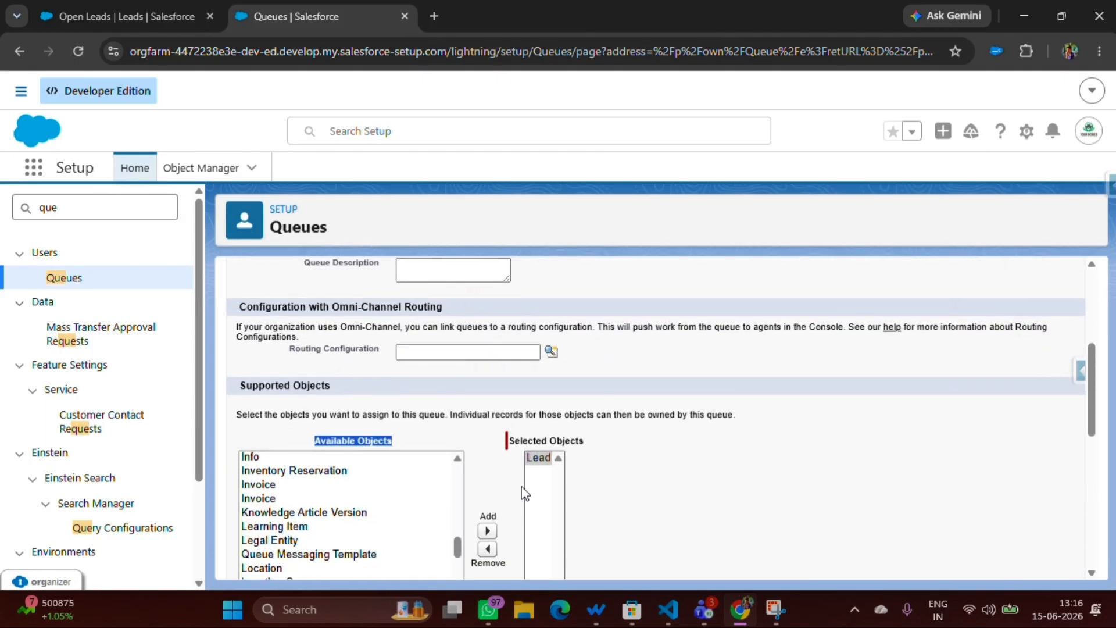
scroll(525, 493, up, 3)
scroll(523, 494, down, 8)
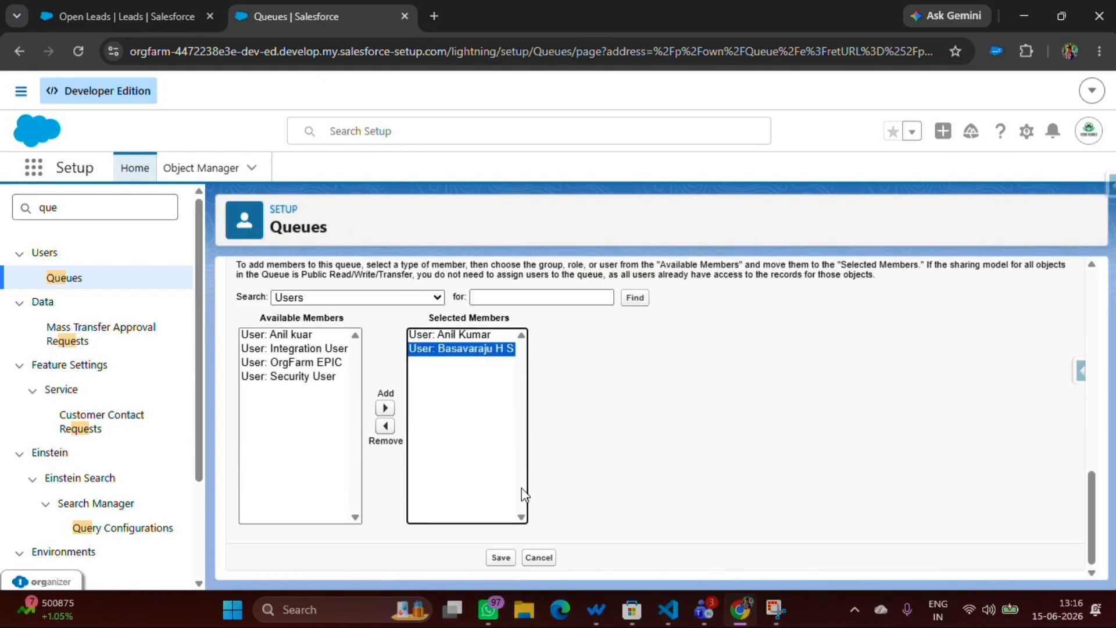
Save the Bangalore Branch queue and start another queue labelled "Chennai Branch" with a matching queue name, leaving its email empty
click(501, 559)
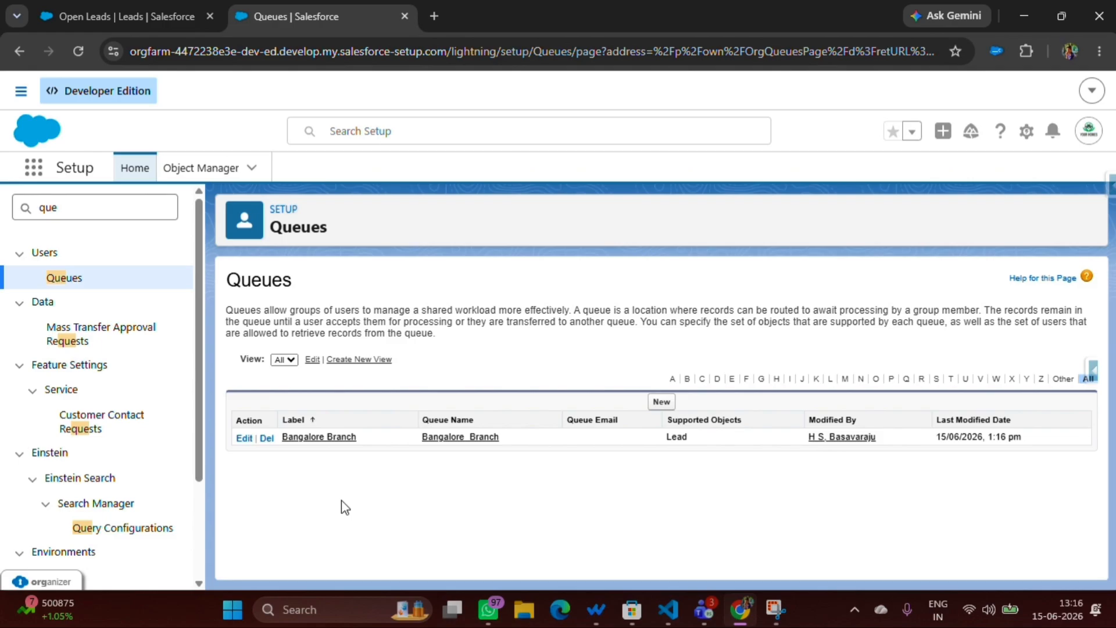
click(662, 402)
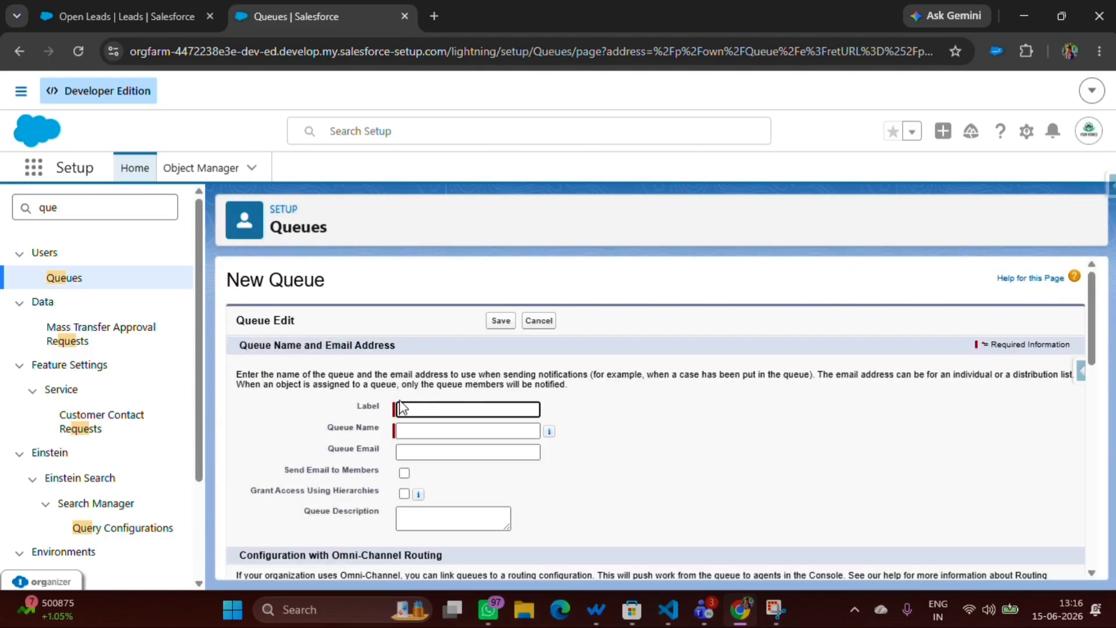
click(419, 408)
text(Chennai Branch)
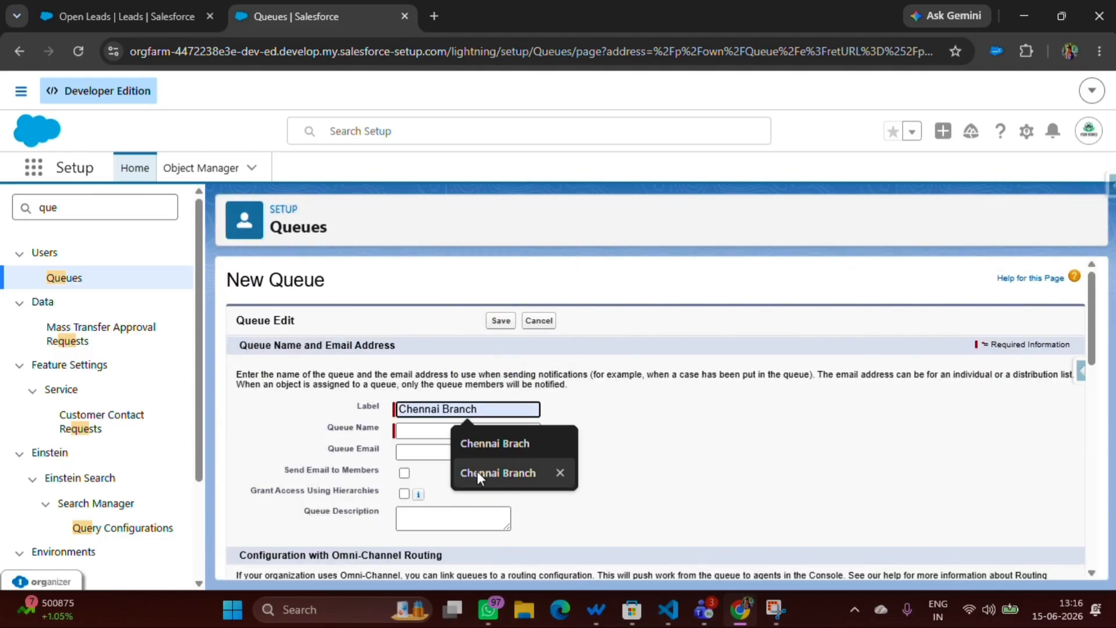
click(477, 472)
click(439, 431)
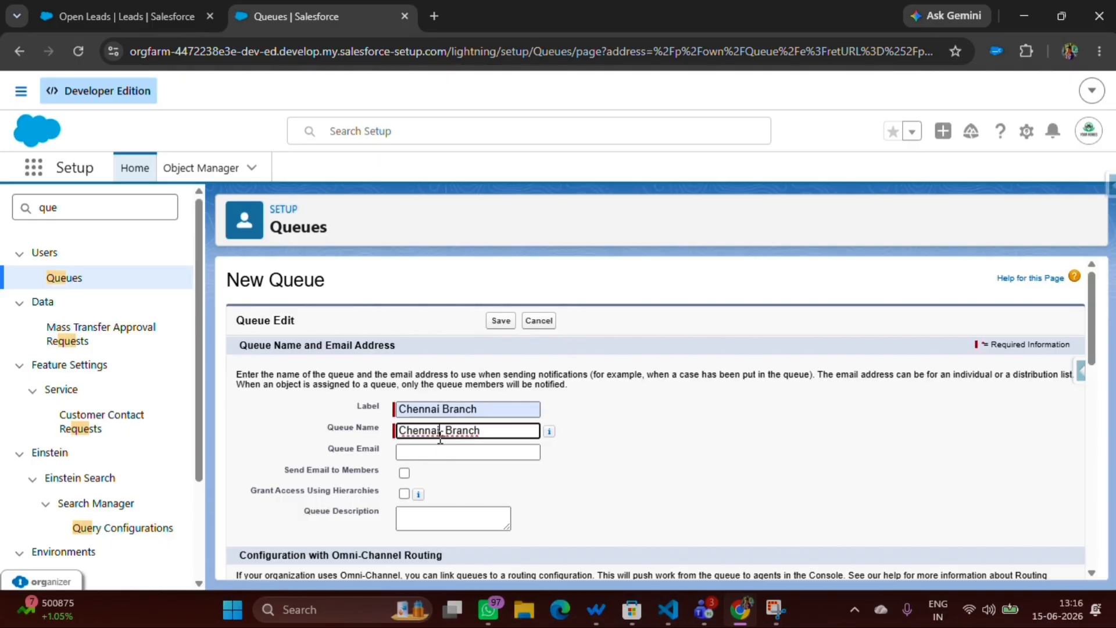
click(432, 452)
Add Lead to the Chennai Branch queue's selected supported objects
scroll(432, 452, down, 4)
scroll(291, 481, down, 3)
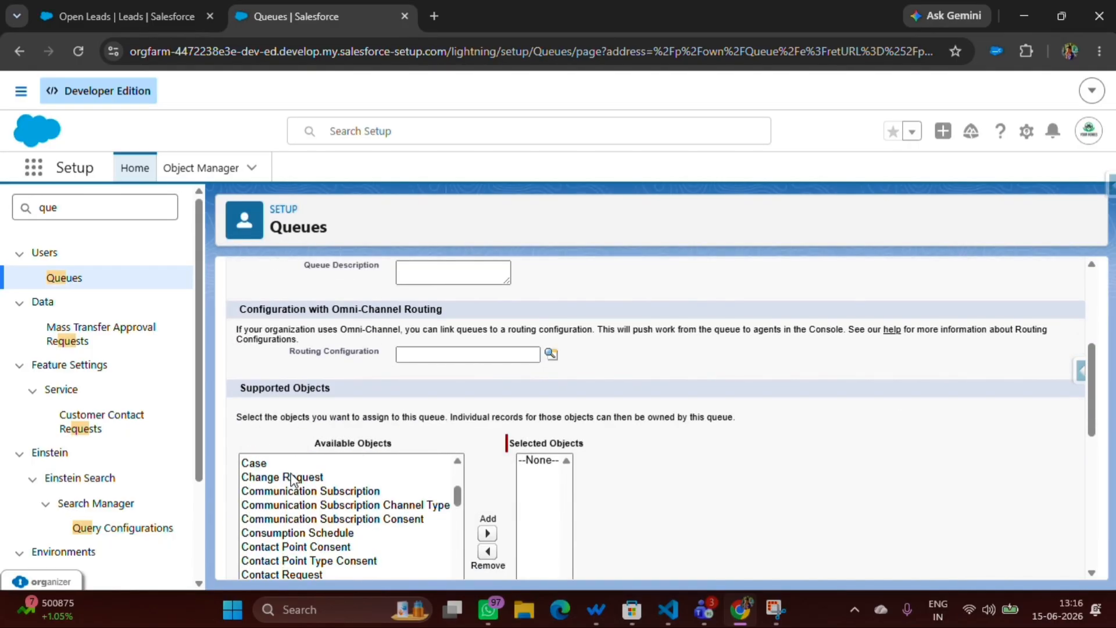
scroll(283, 410, down, 4)
scroll(292, 372, down, 2)
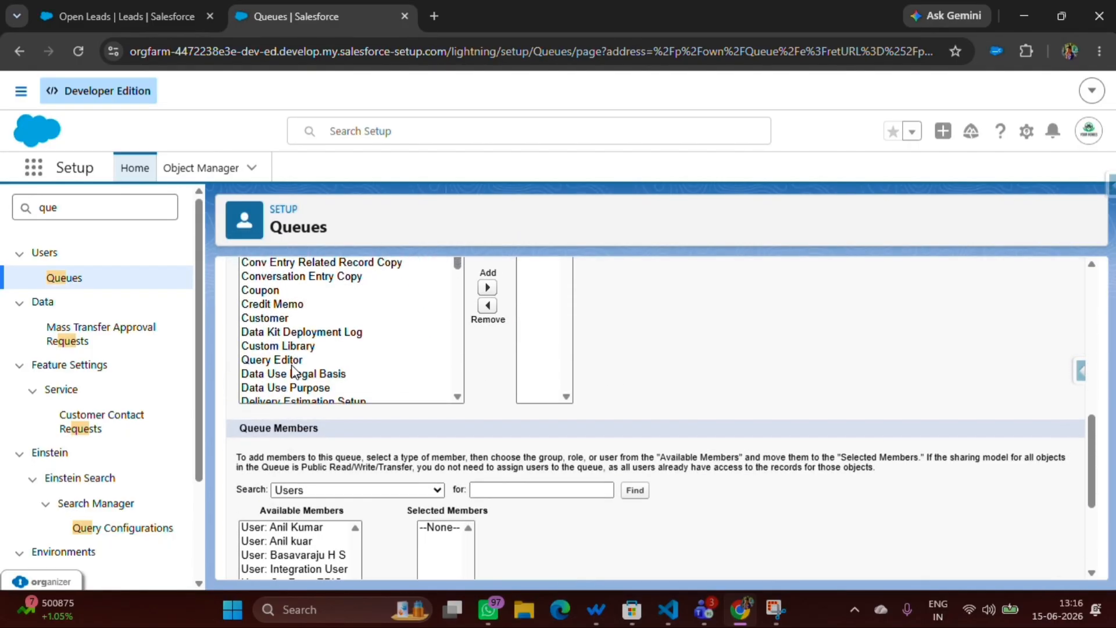
scroll(292, 372, up, 5)
scroll(292, 372, up, 4)
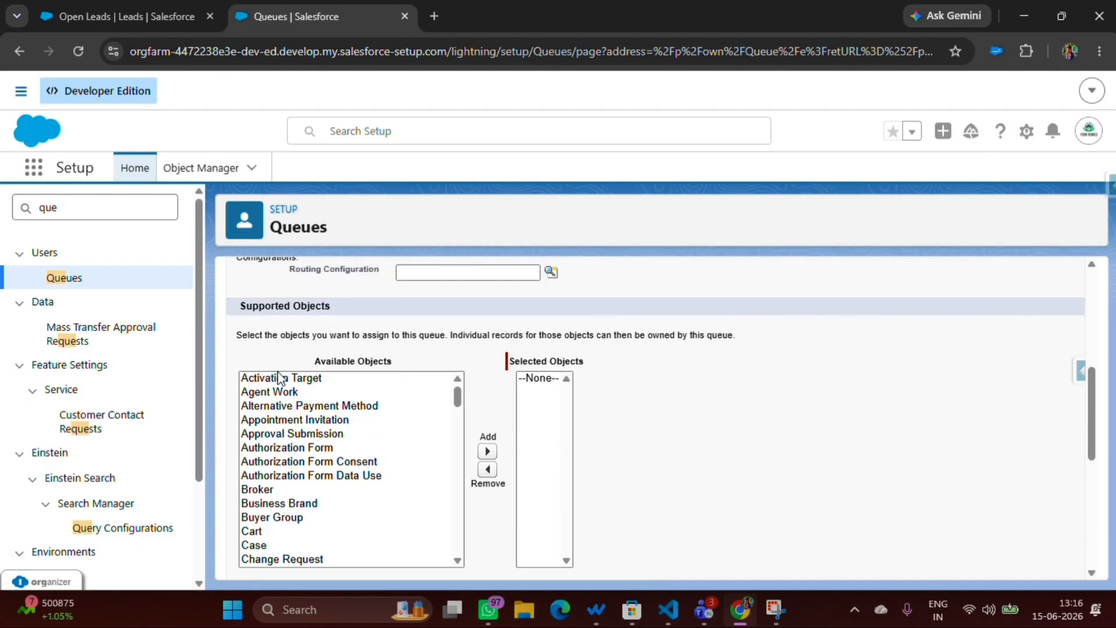
scroll(273, 379, down, 5)
scroll(274, 456, down, 10)
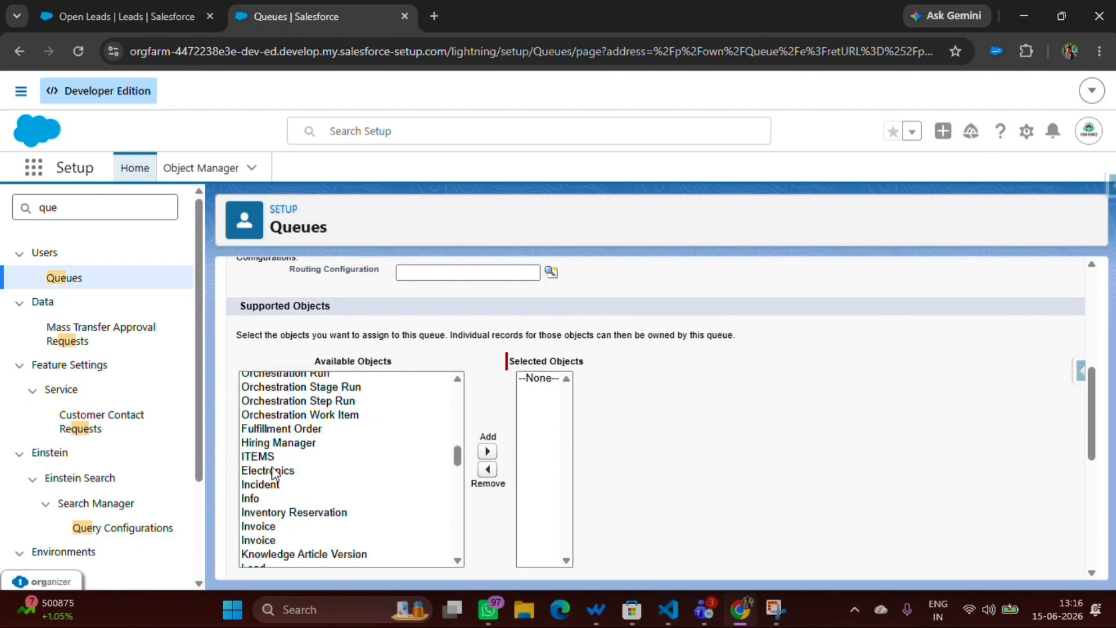
click(256, 447)
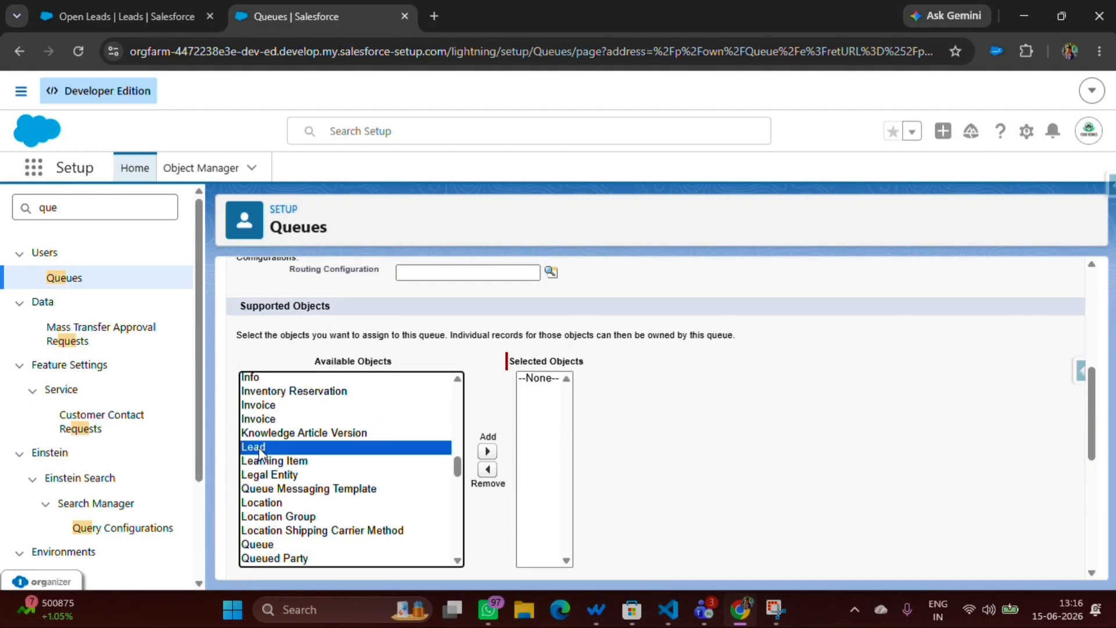
click(487, 451)
Add the second user in the original available members list and Integration User to the Chennai Branch queue, and save the queue
scroll(439, 448, down, 5)
scroll(523, 448, down, 10)
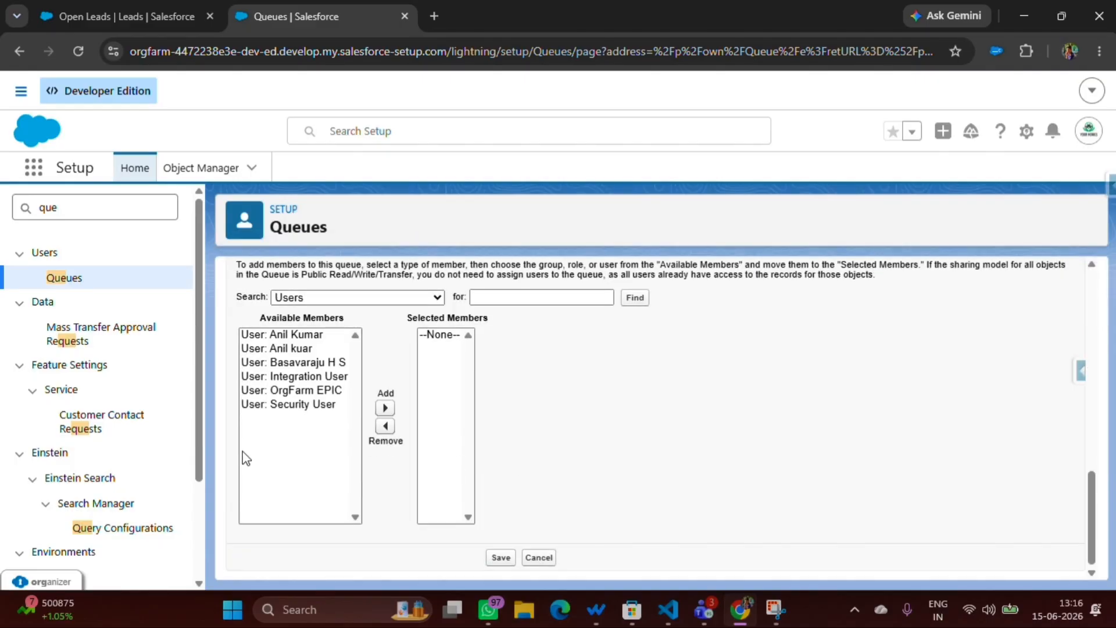
click(291, 350)
click(385, 407)
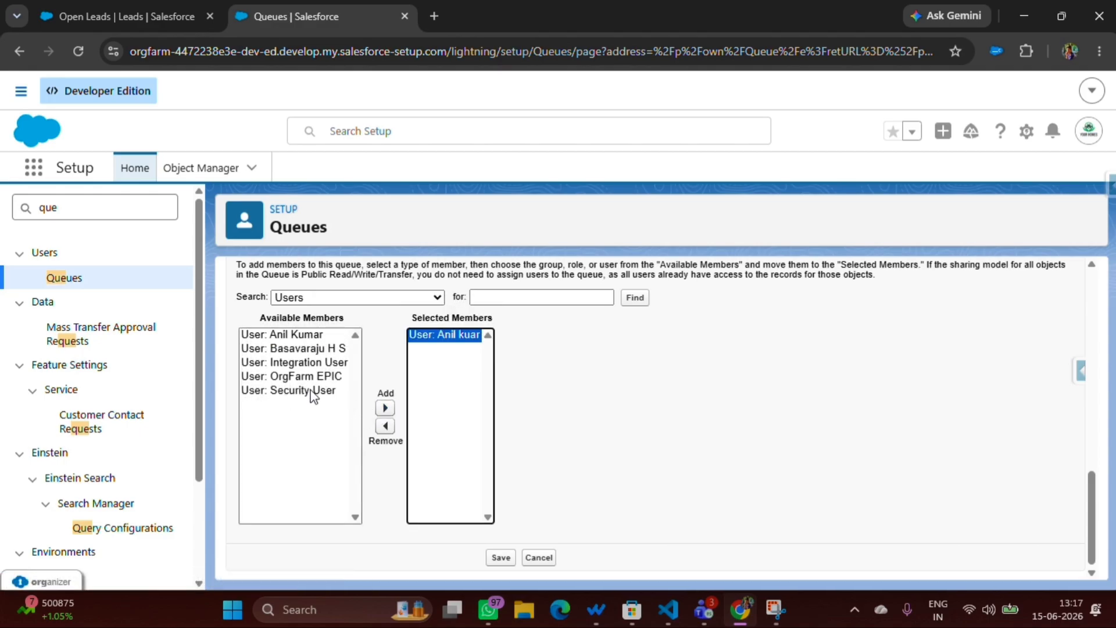
click(304, 363)
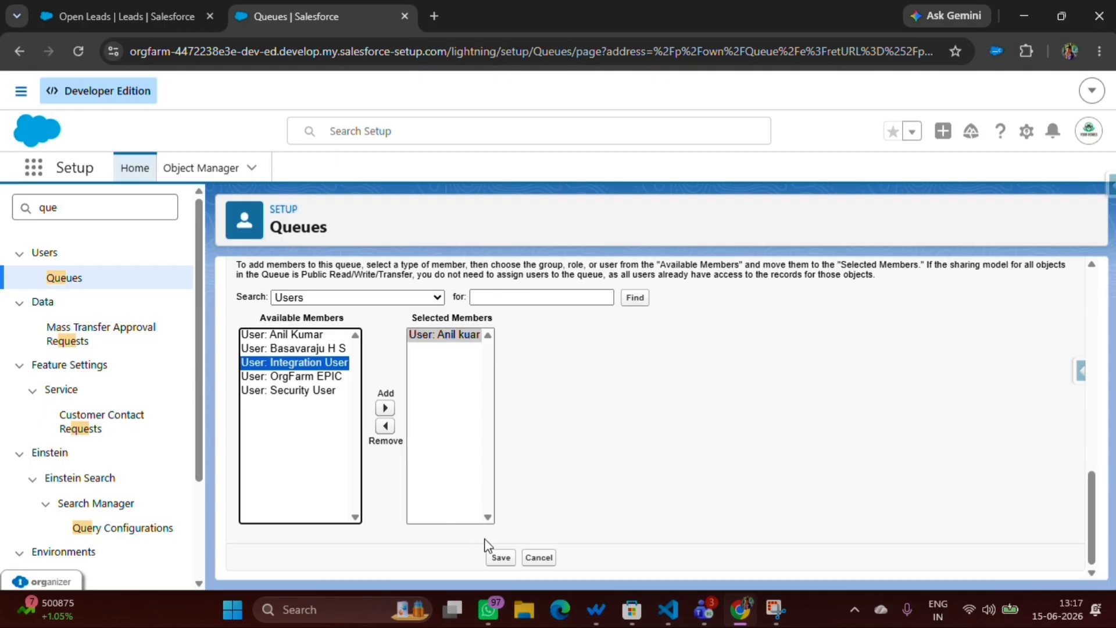
click(385, 408)
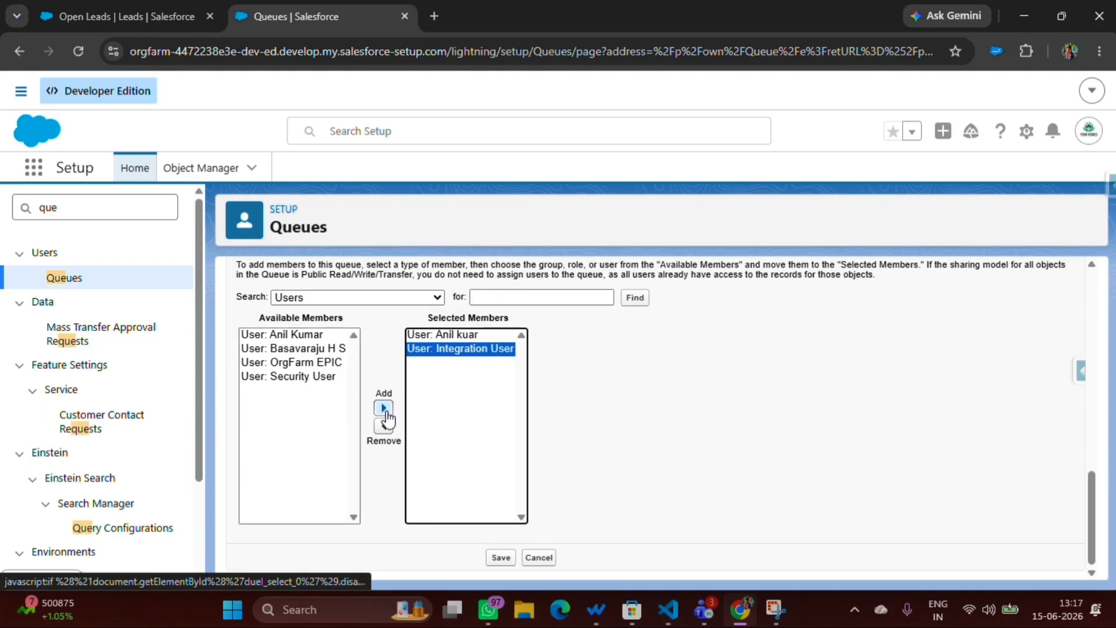
click(501, 558)
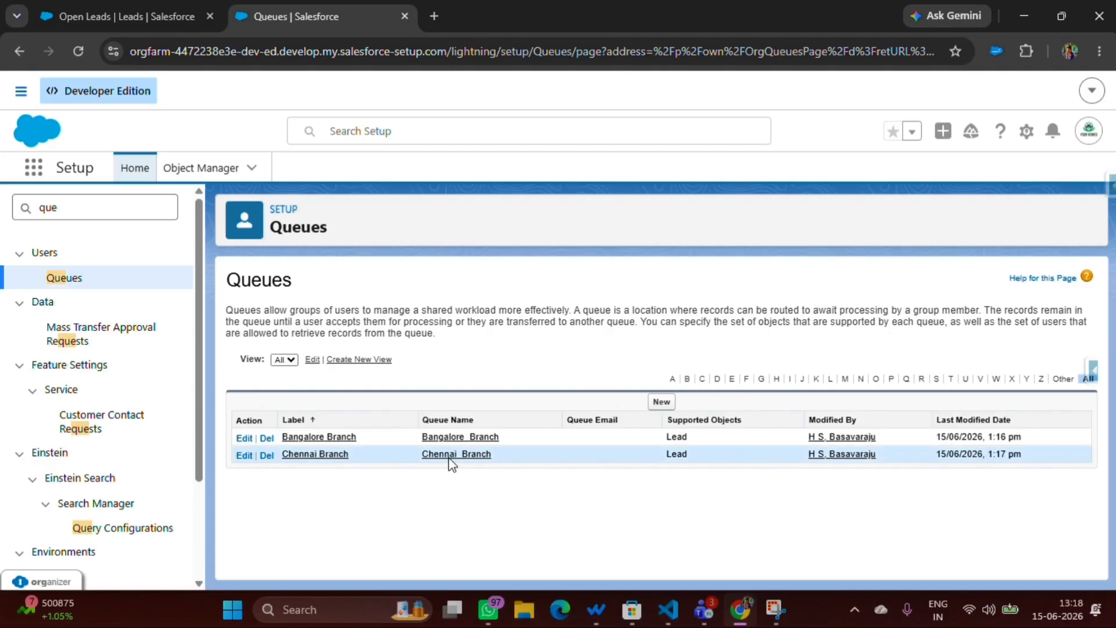
Find the Lead Assignment Rules setup page by searching for "lead as", and open it
click(71, 213)
key(BackSpace)
key(BackSpace)
key(BackSpace)
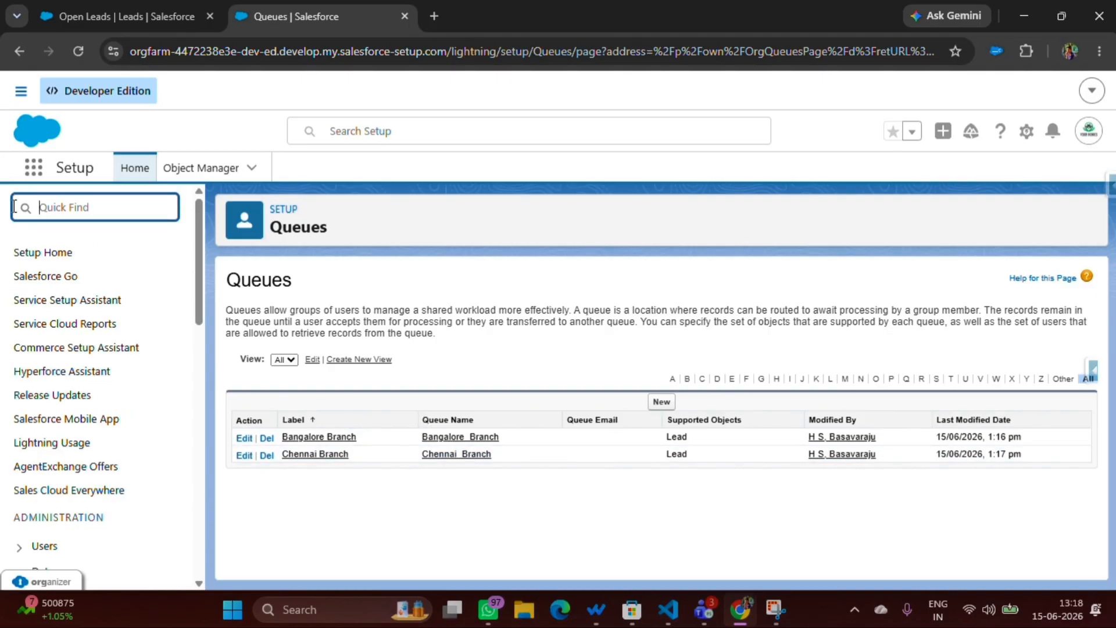
text(lead as)
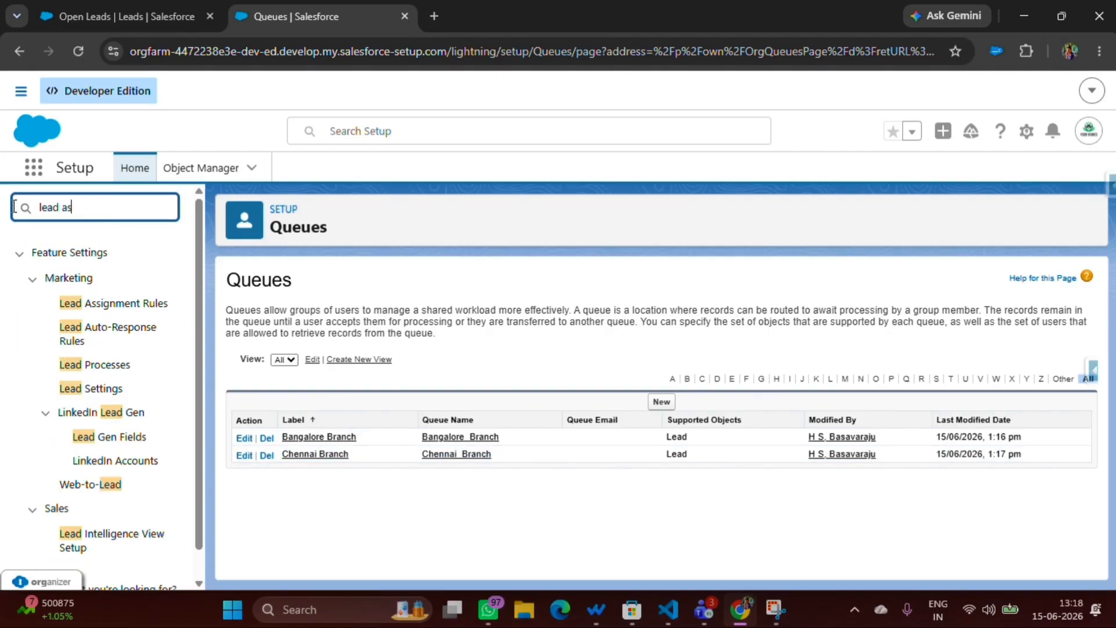
click(136, 302)
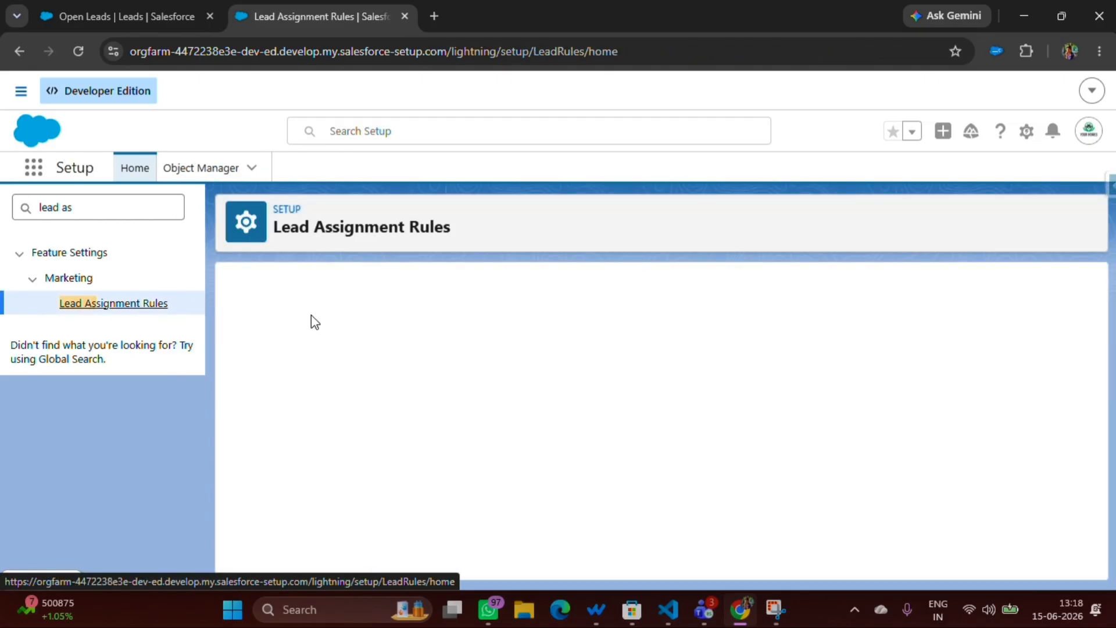
Create a lead assignment rule named "Brach Wise Lead Assignmenet", make it active and save it
click(512, 373)
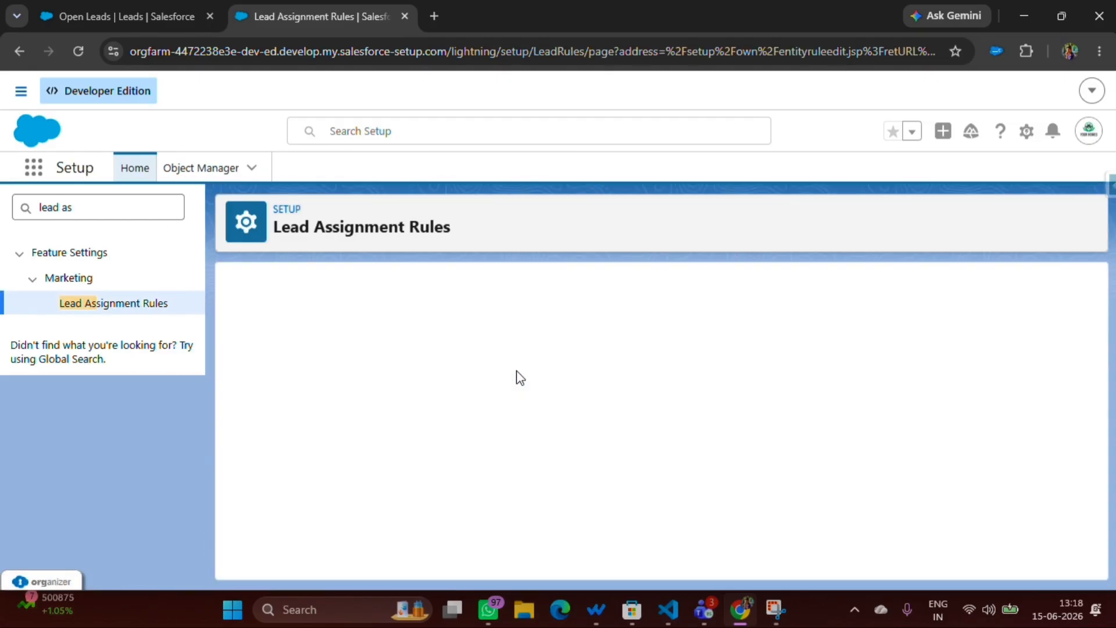
click(423, 390)
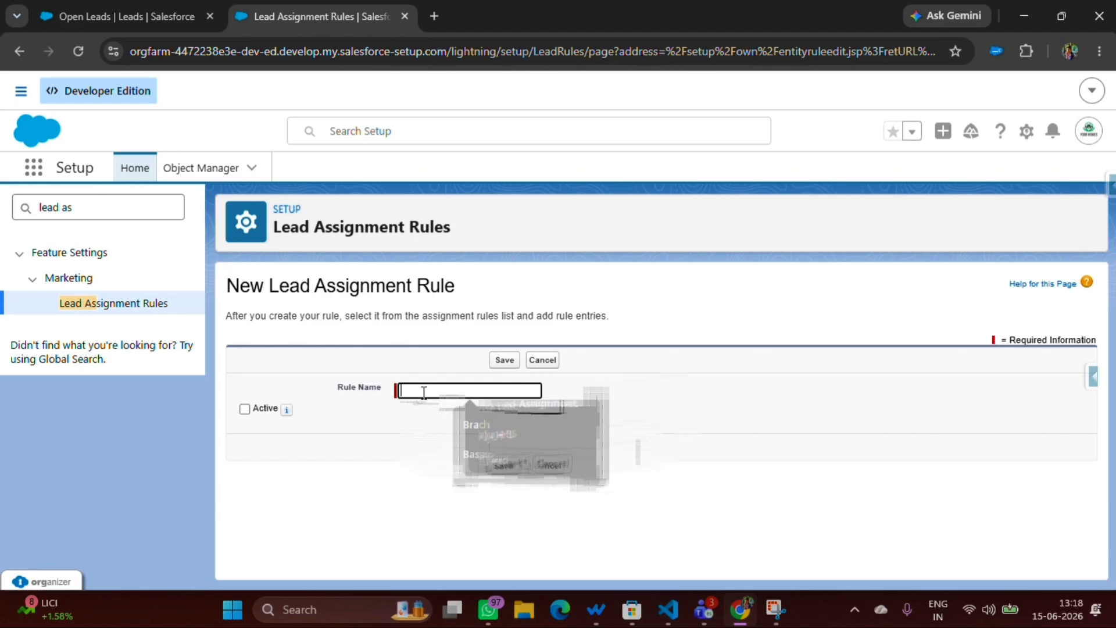
click(445, 425)
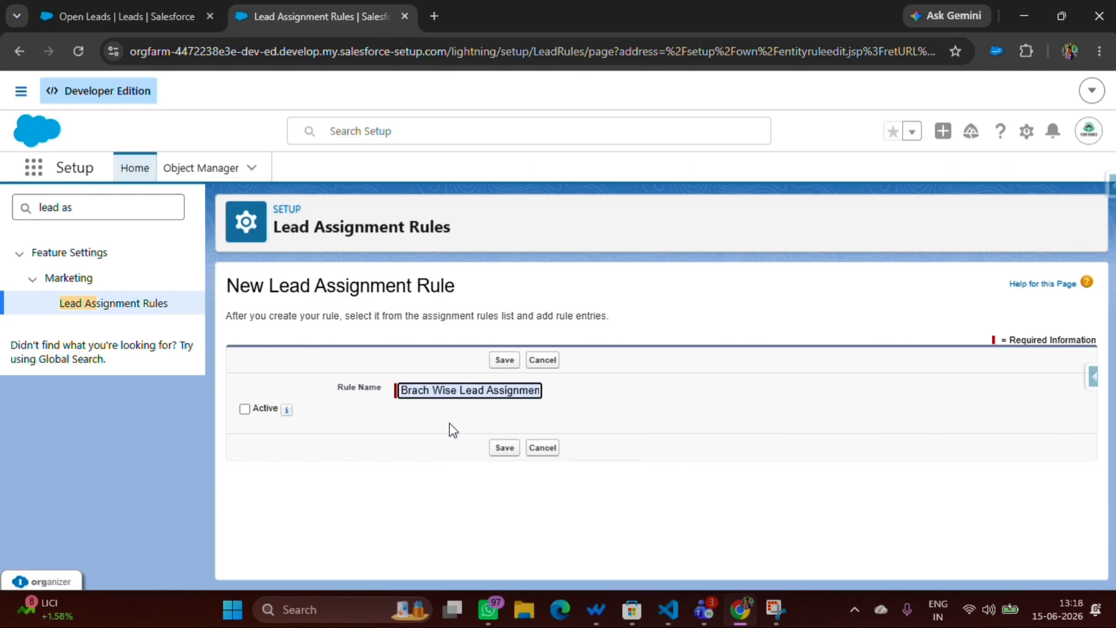
click(245, 409)
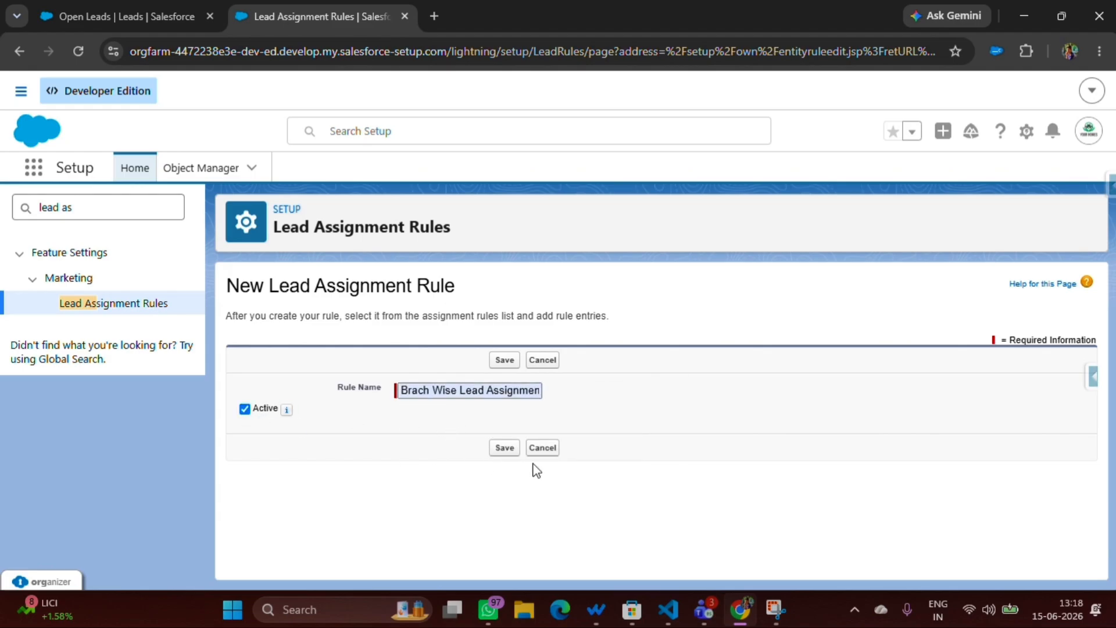
click(506, 449)
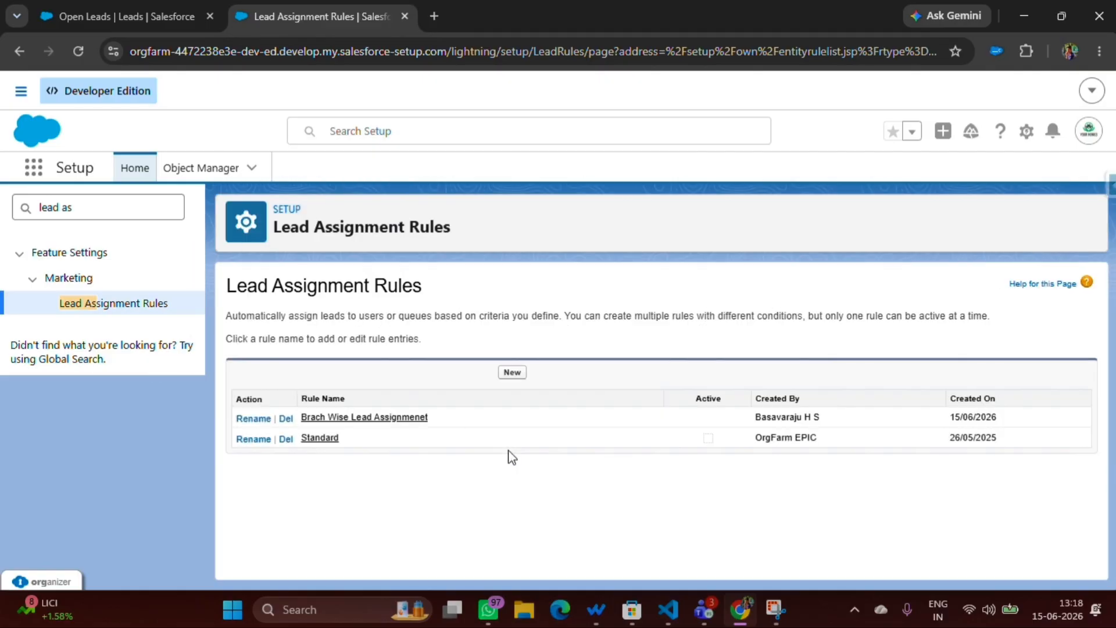
Open the Brach Wise Lead Assignmenet rule and start a new rule entry with sort order 1
click(337, 418)
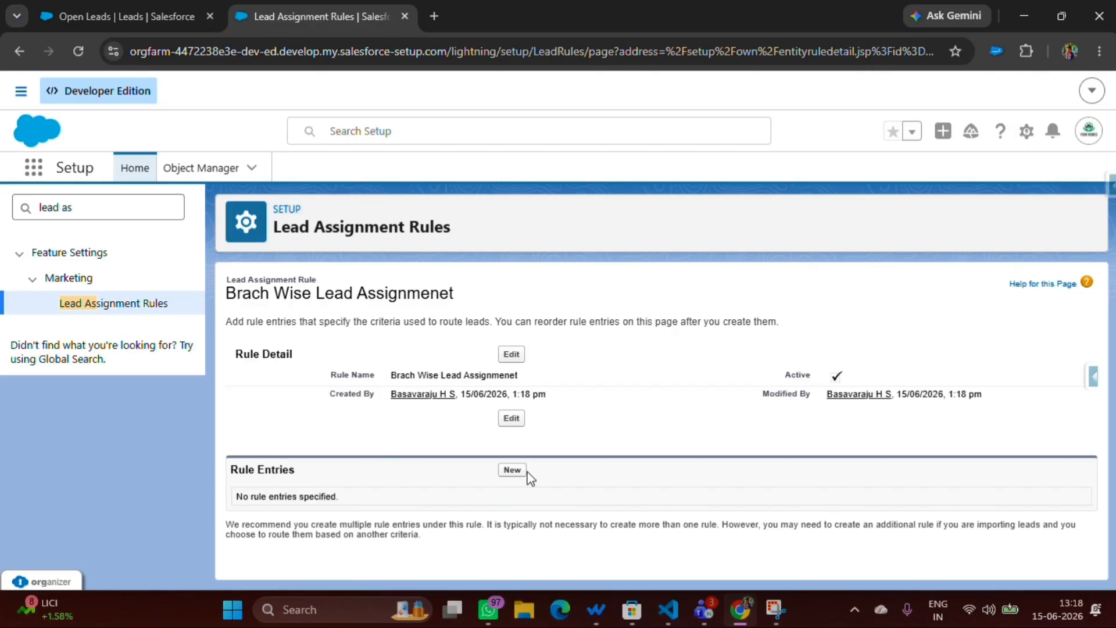
click(514, 470)
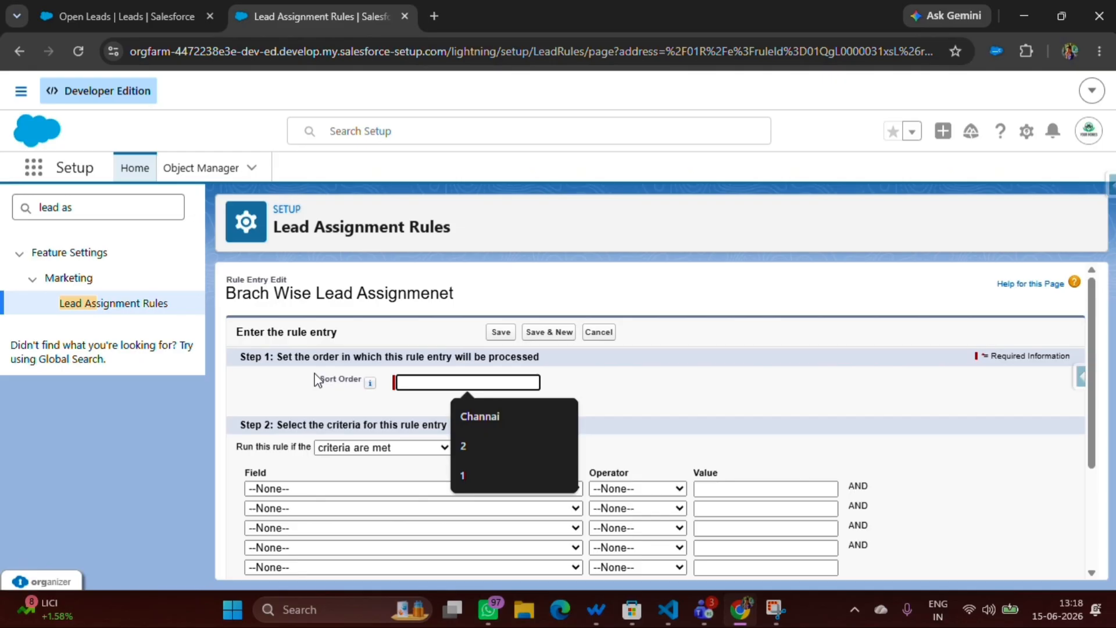
click(429, 385)
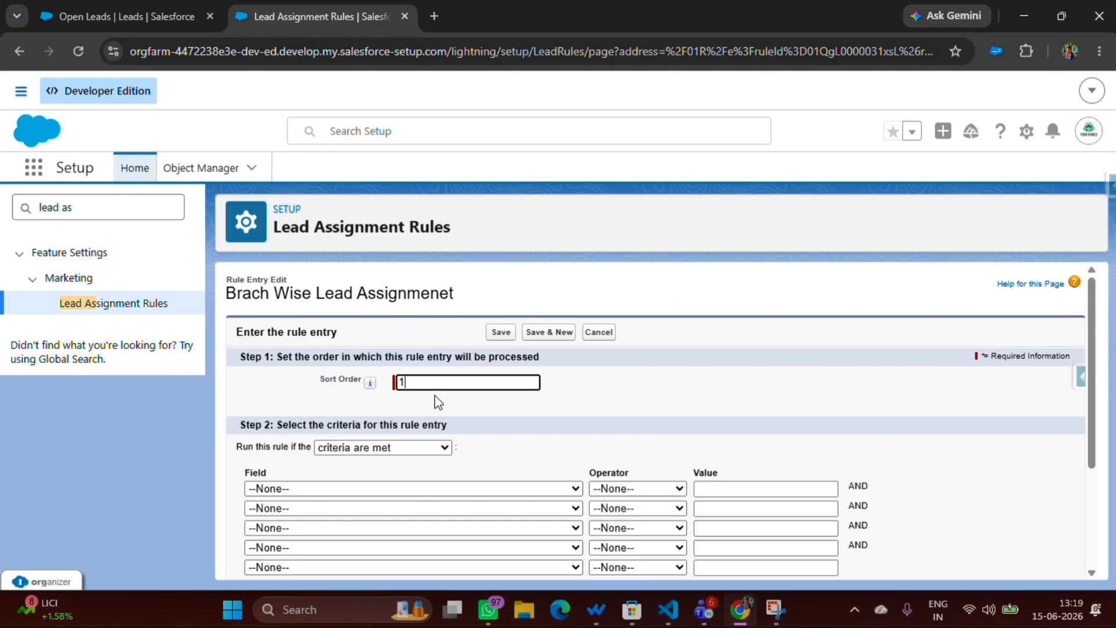
click(482, 416)
scroll(337, 441, down, 1)
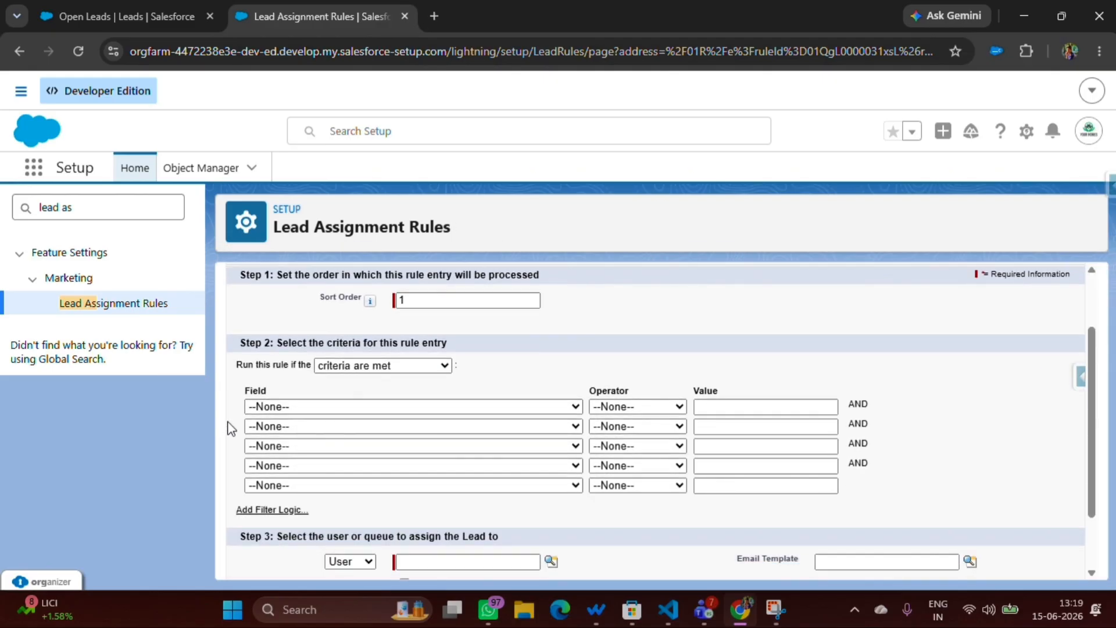
Set the rule entry's first criterion to Lead: Lead Branch equals Bangalore, using the picklist value lookup
click(277, 409)
scroll(305, 364, down, 10)
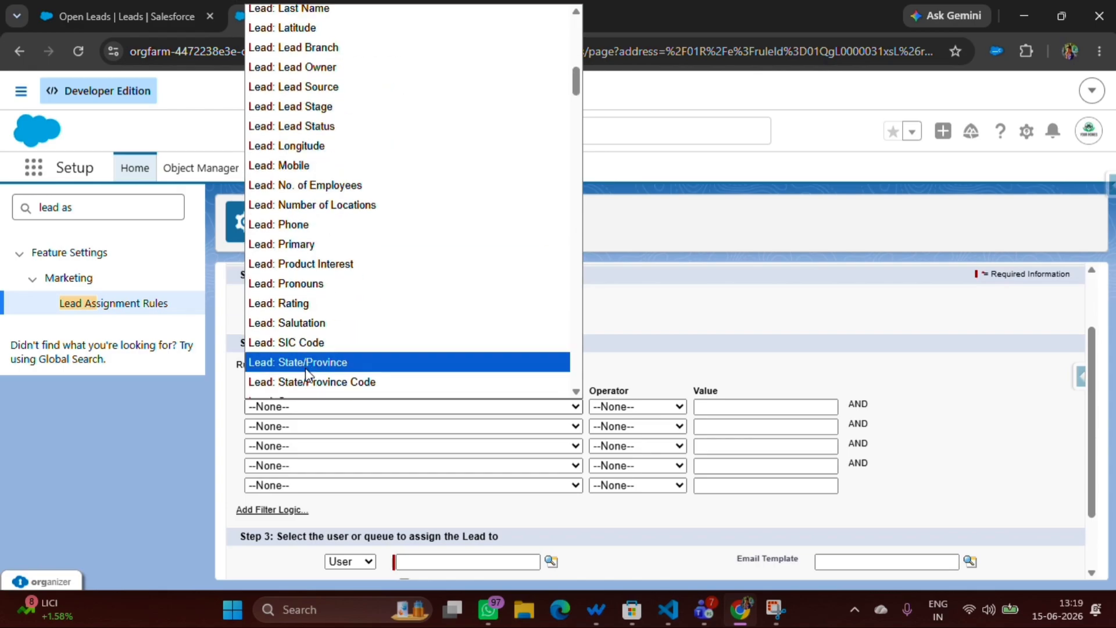
scroll(306, 355, up, 3)
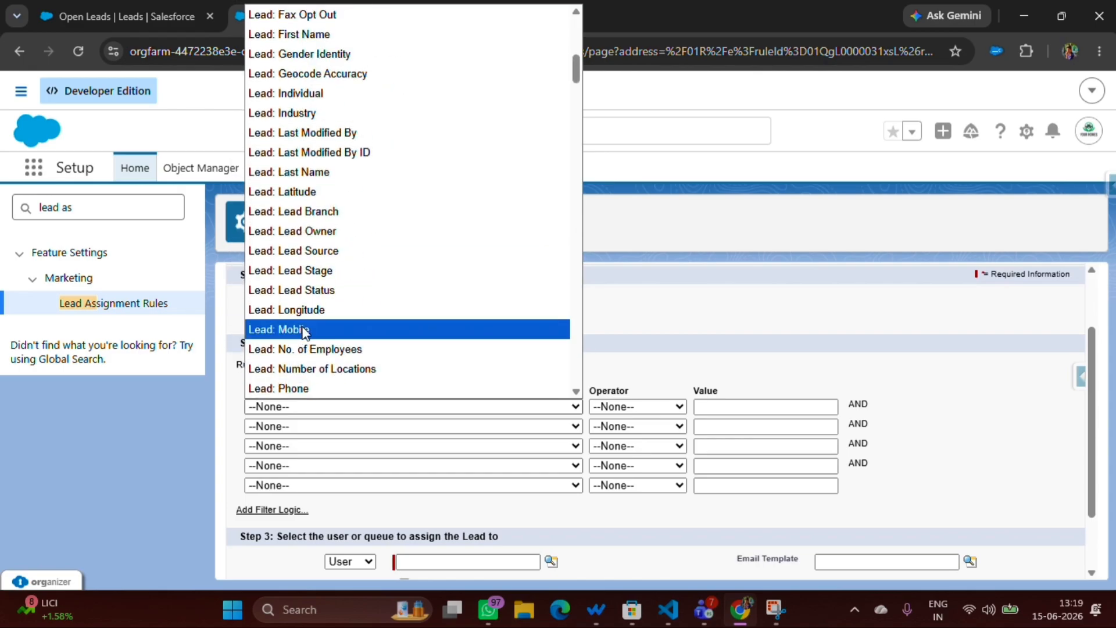
click(306, 214)
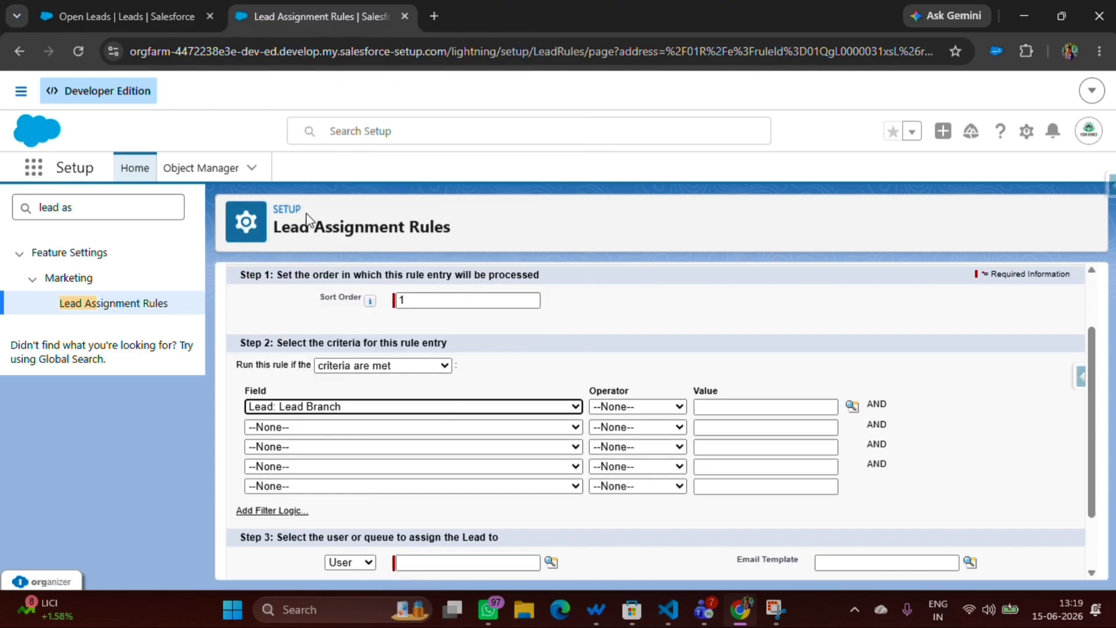
click(596, 407)
click(609, 192)
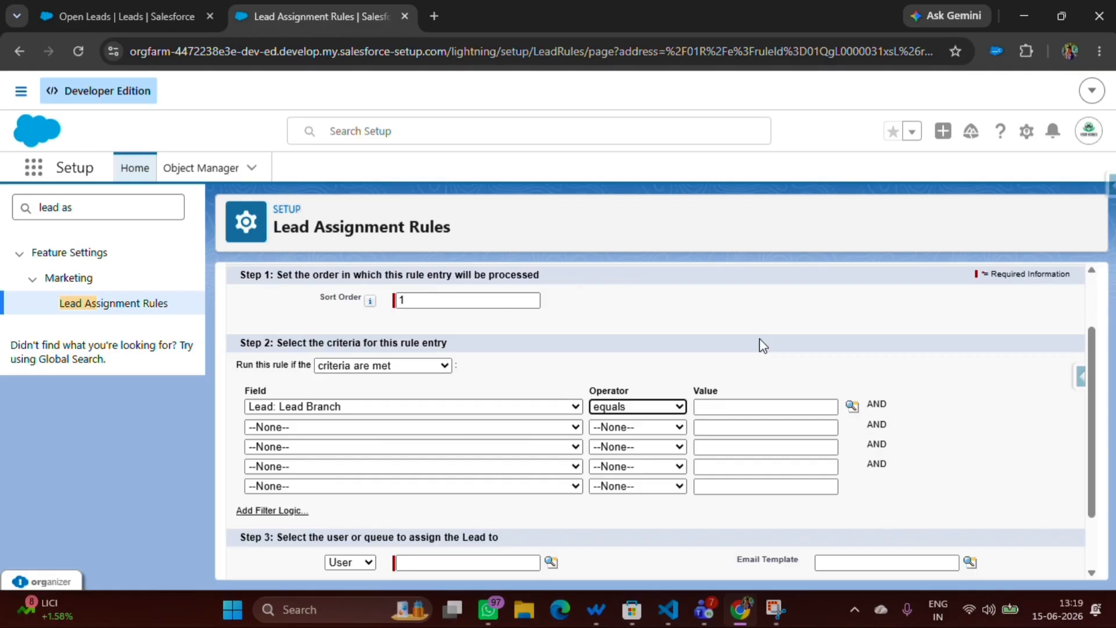
click(852, 406)
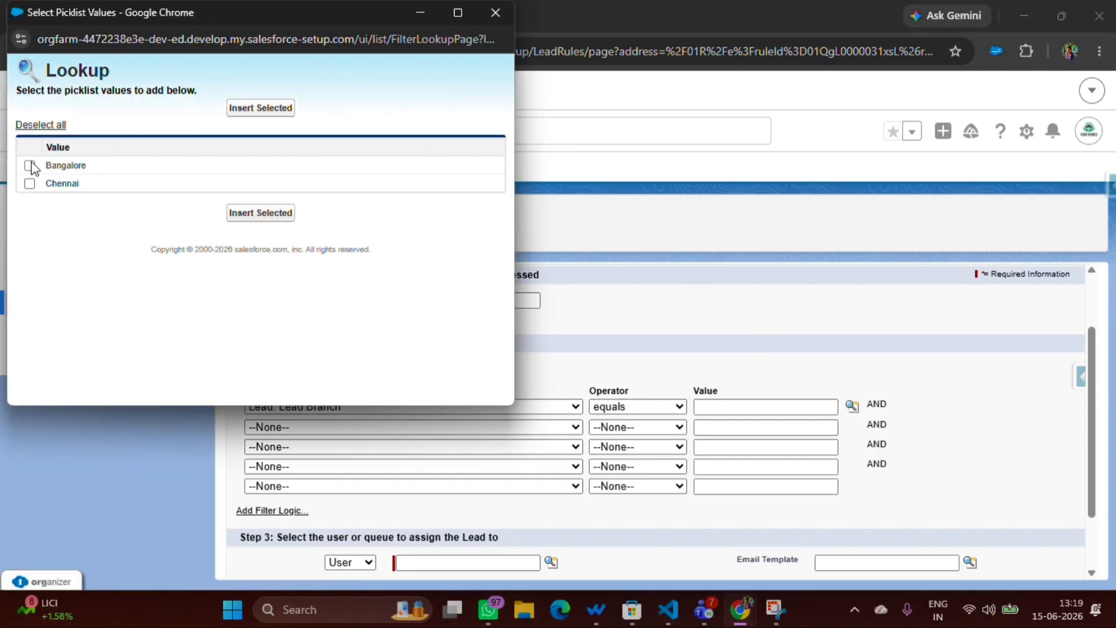
click(29, 165)
click(256, 213)
Assign the Bangalore rule entry to the Bangalore Branch queue using the queue lookup, and save the entry
scroll(515, 472, down, 1)
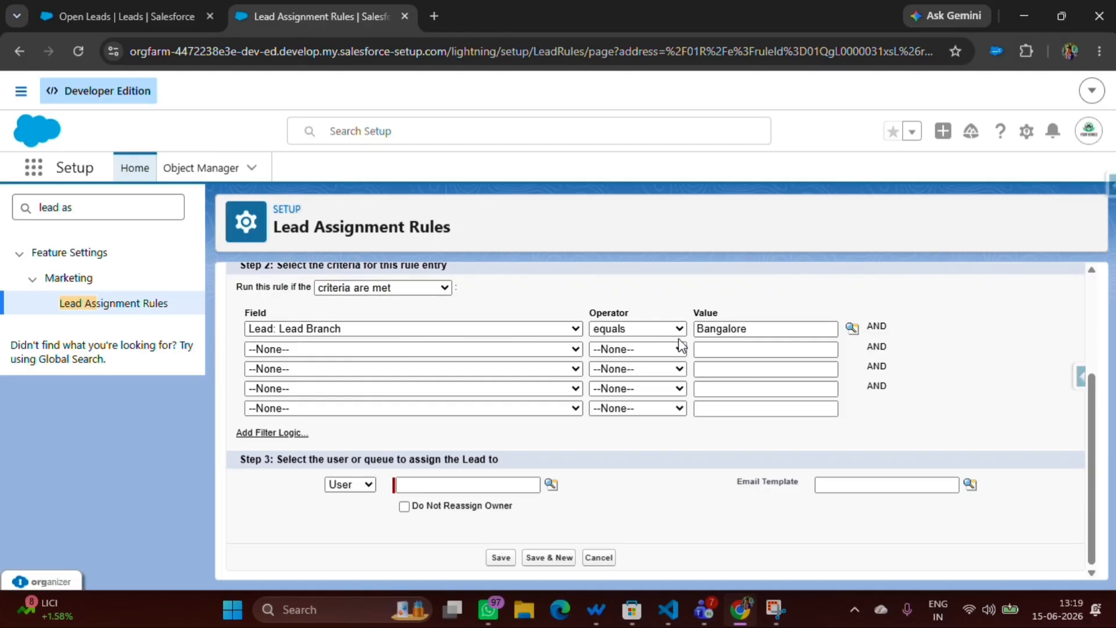
click(348, 485)
click(348, 525)
click(354, 486)
click(349, 505)
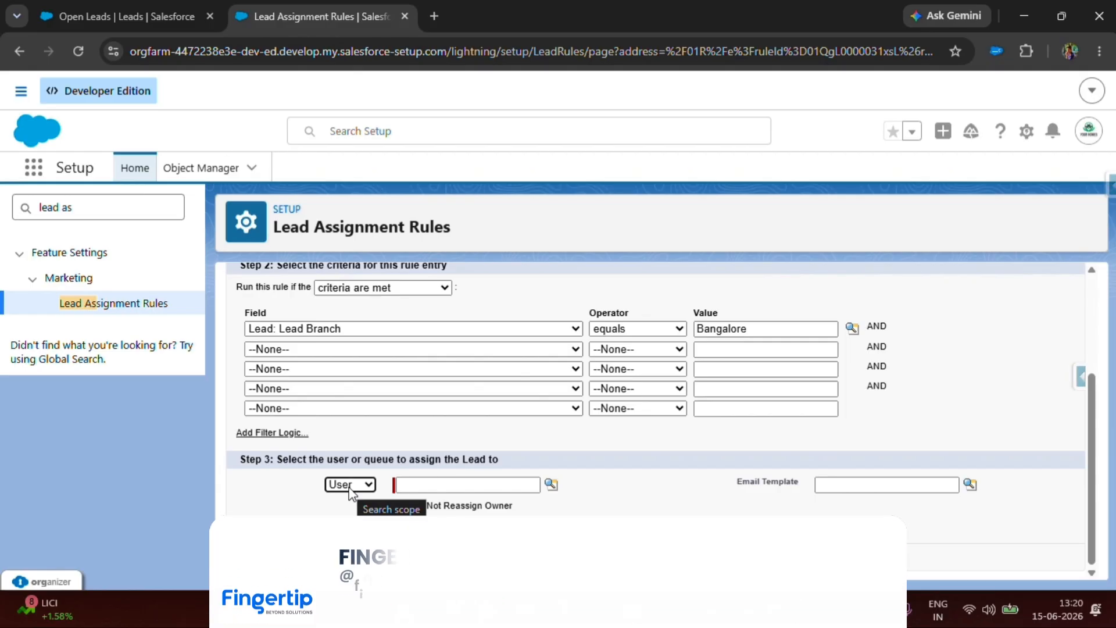
click(350, 486)
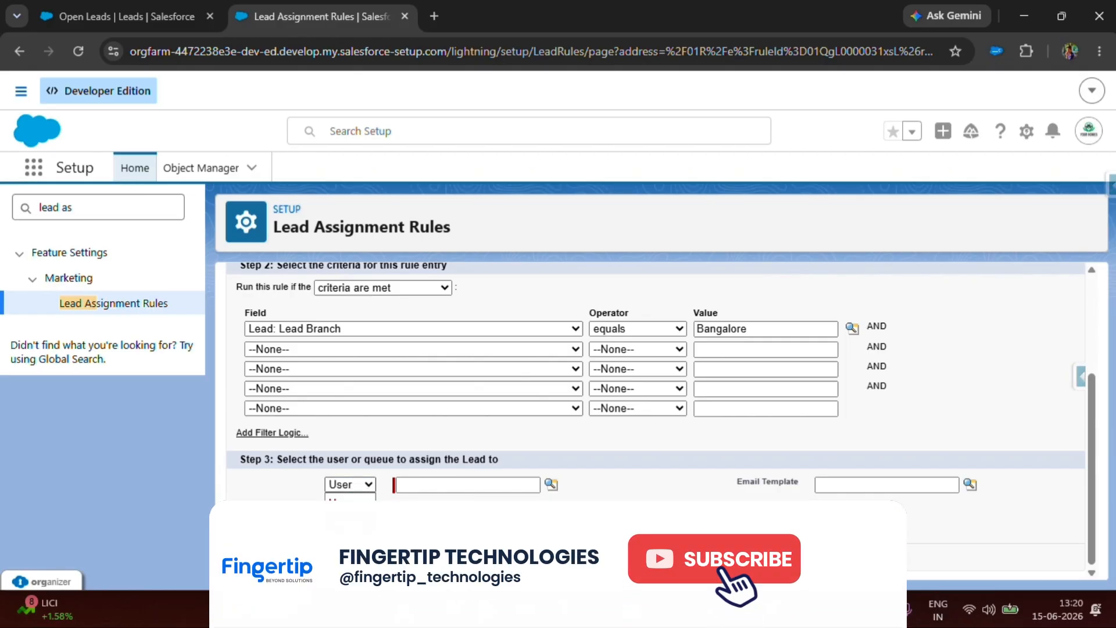
click(349, 519)
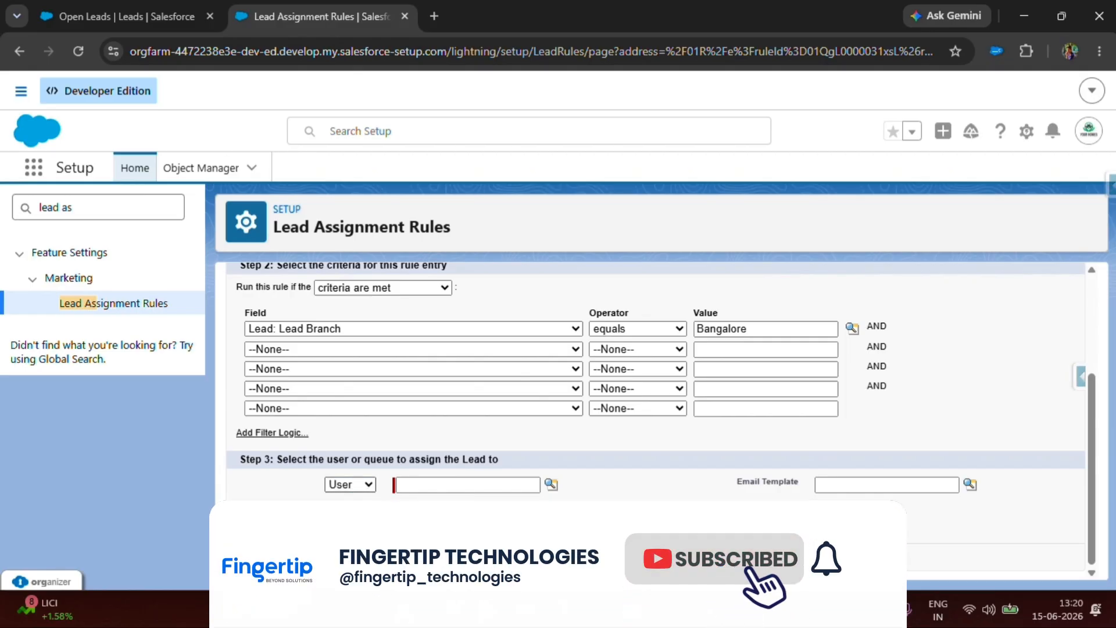
click(553, 487)
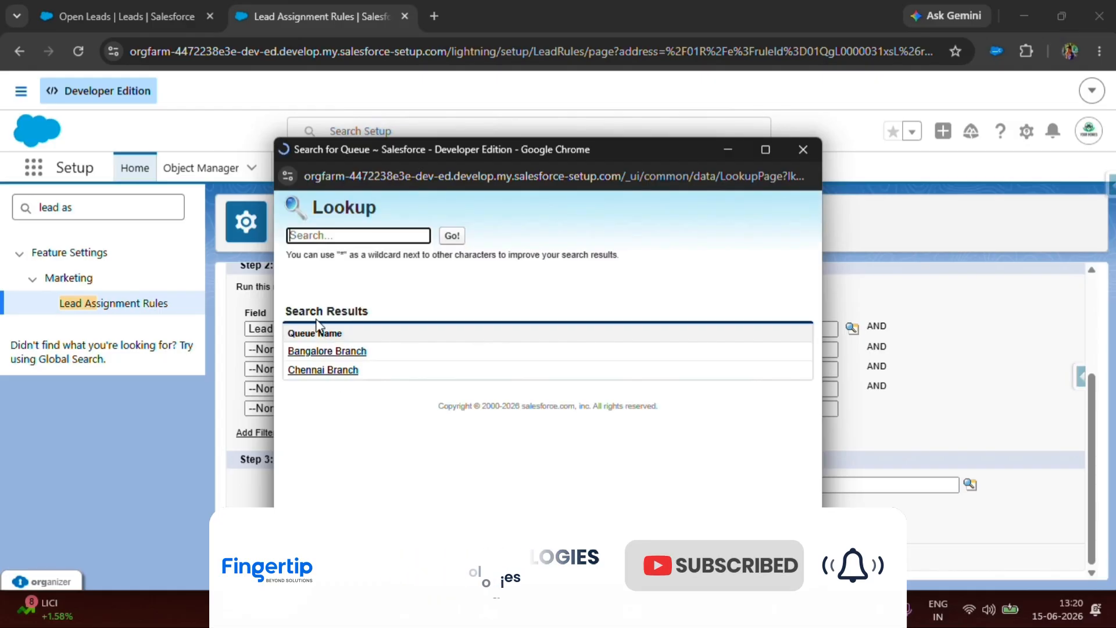
click(299, 352)
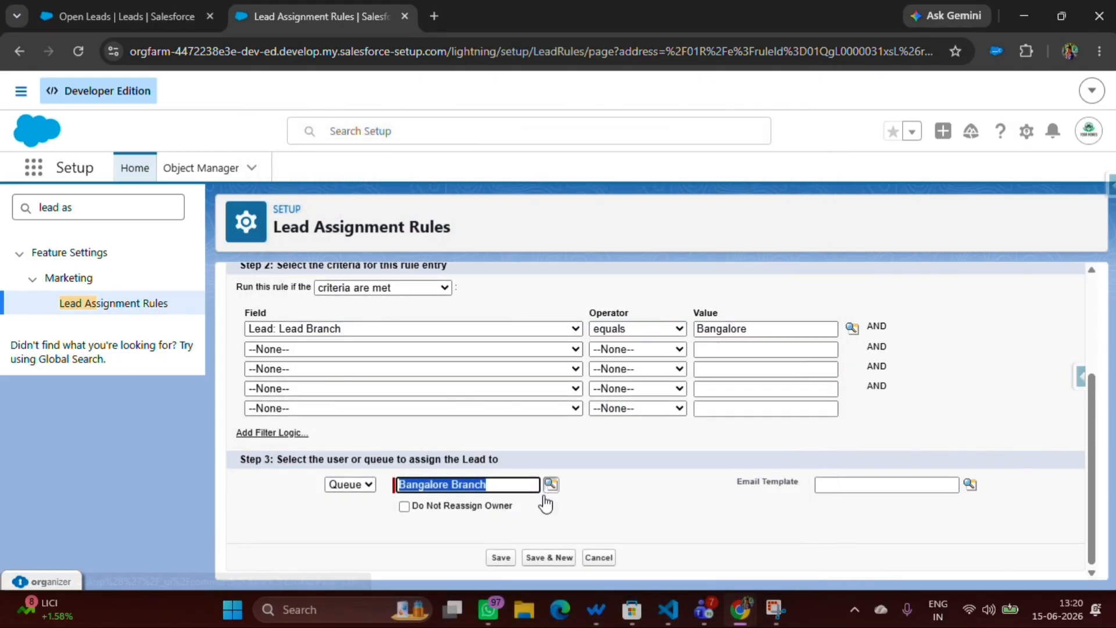
click(444, 533)
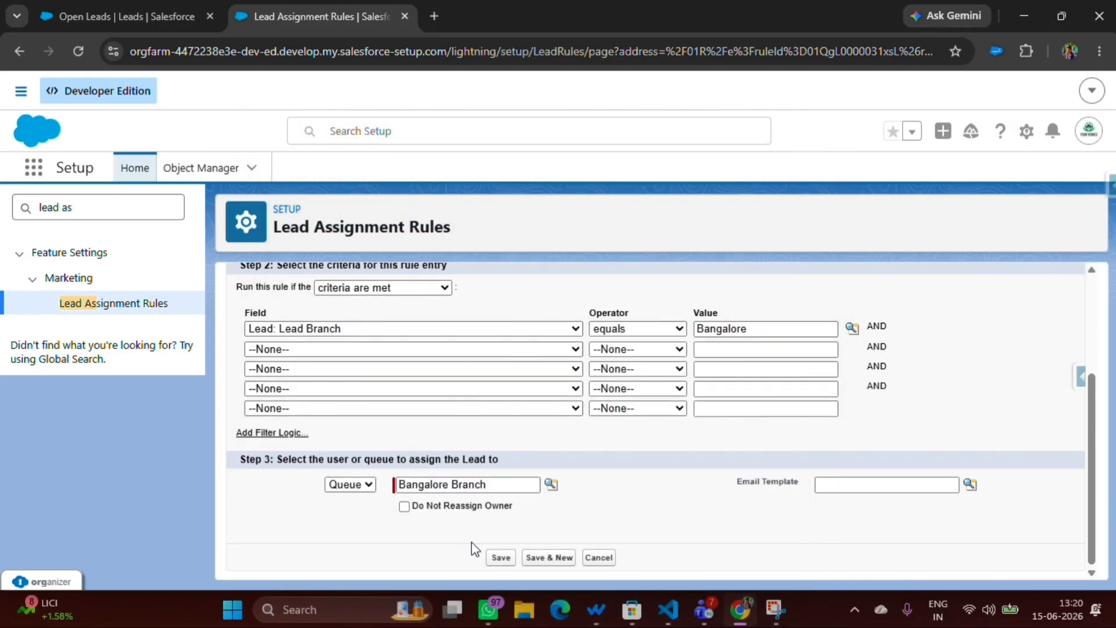
click(502, 559)
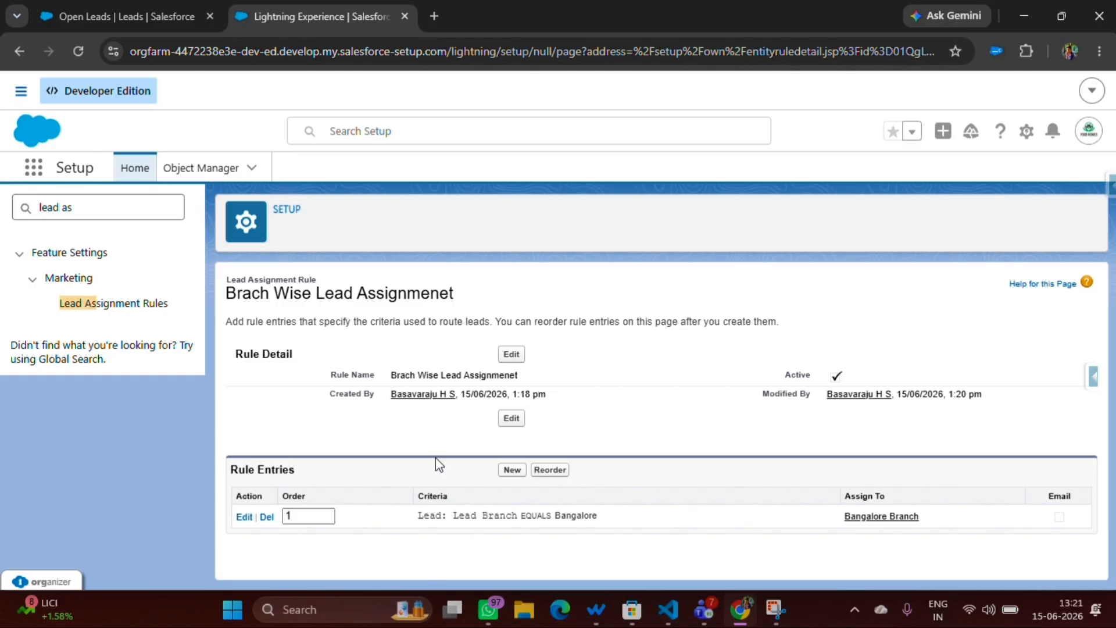
Start another rule entry for the Brach Wise Lead Assignmenet rule with sort order 2
click(510, 470)
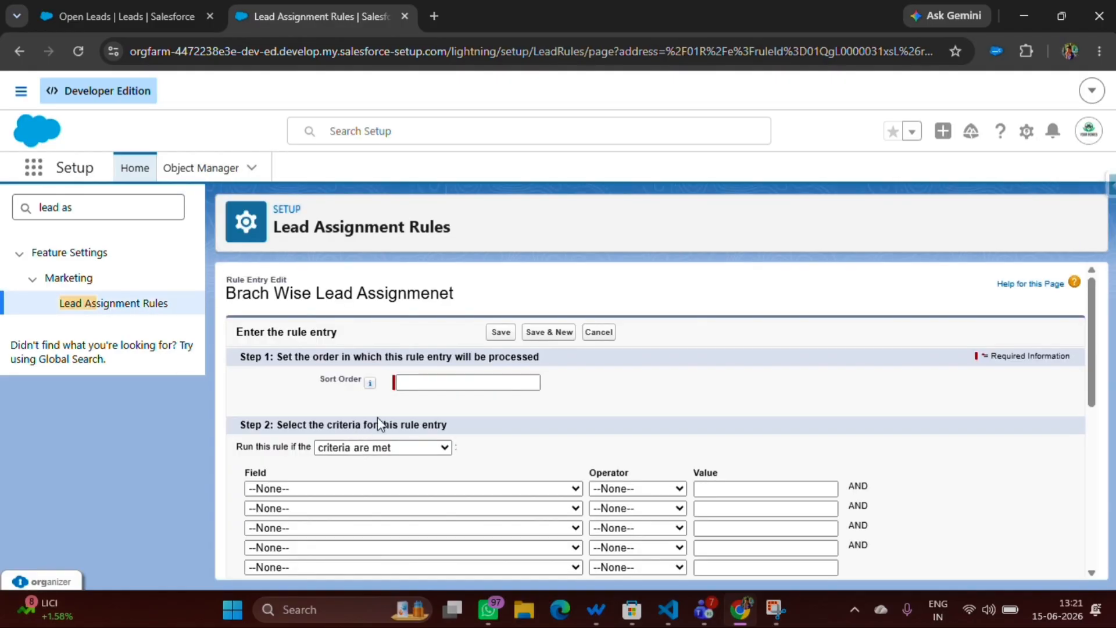
text(2)
scroll(405, 405, down, 3)
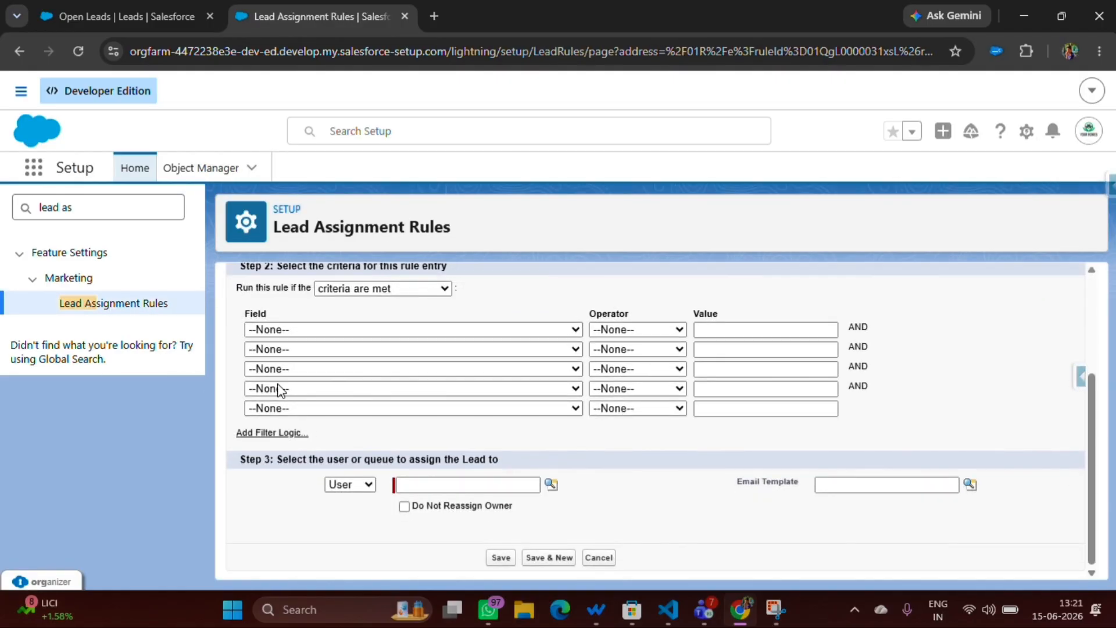
Set the entry's first criterion to Lead: Lead Branch equals Chennai, using the picklist value lookup
click(273, 329)
scroll(274, 280, down, 3)
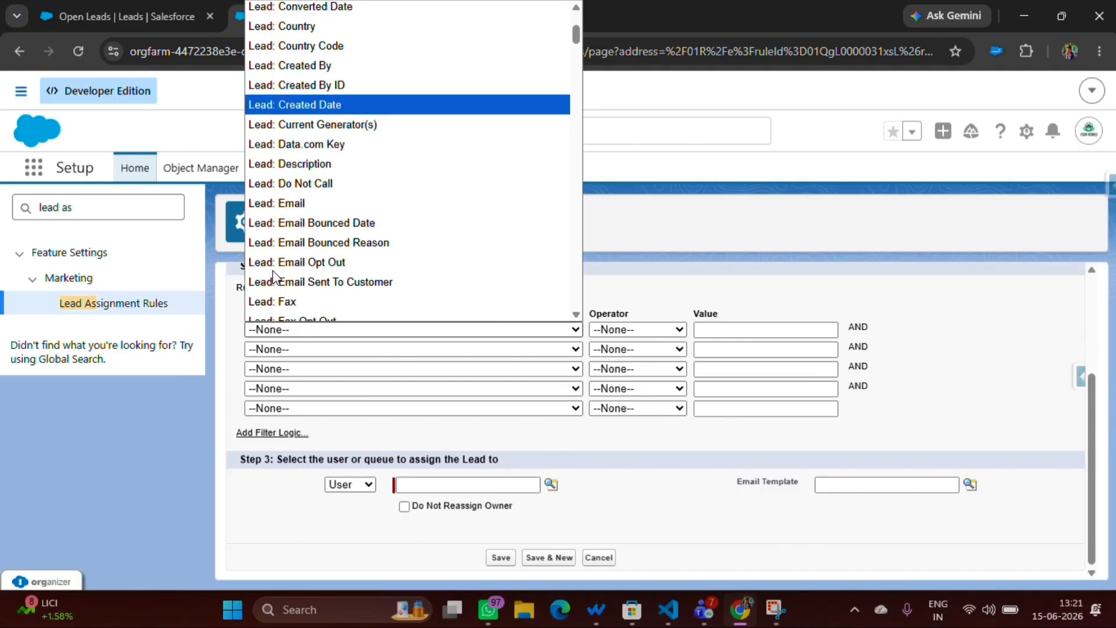
scroll(274, 280, down, 3)
scroll(284, 294, down, 3)
scroll(285, 293, down, 3)
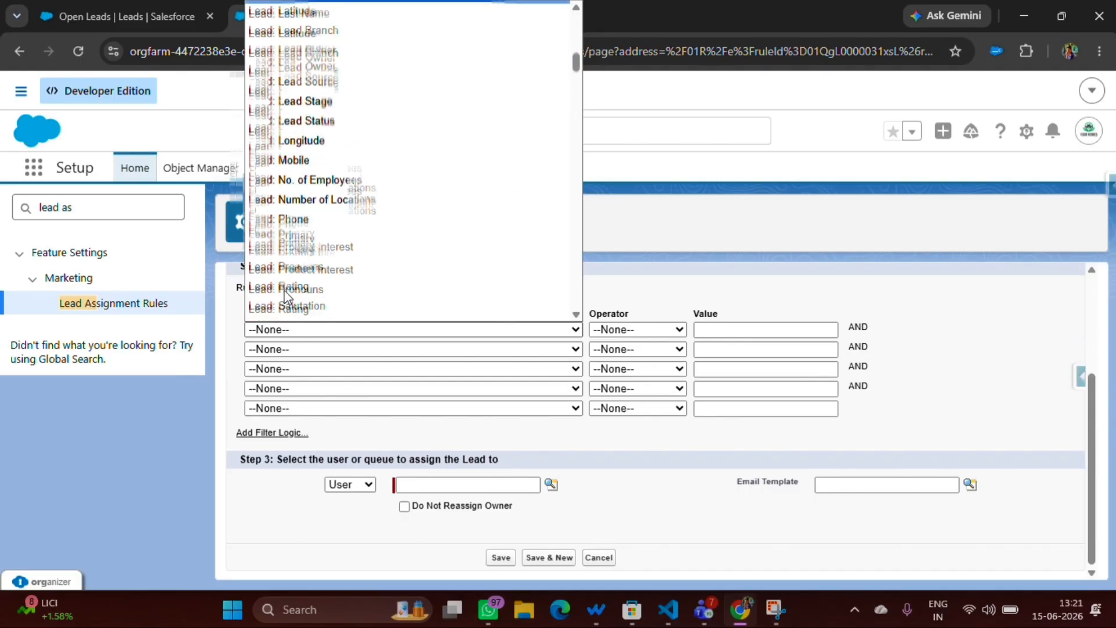
scroll(288, 290, up, 10)
scroll(290, 289, down, 8)
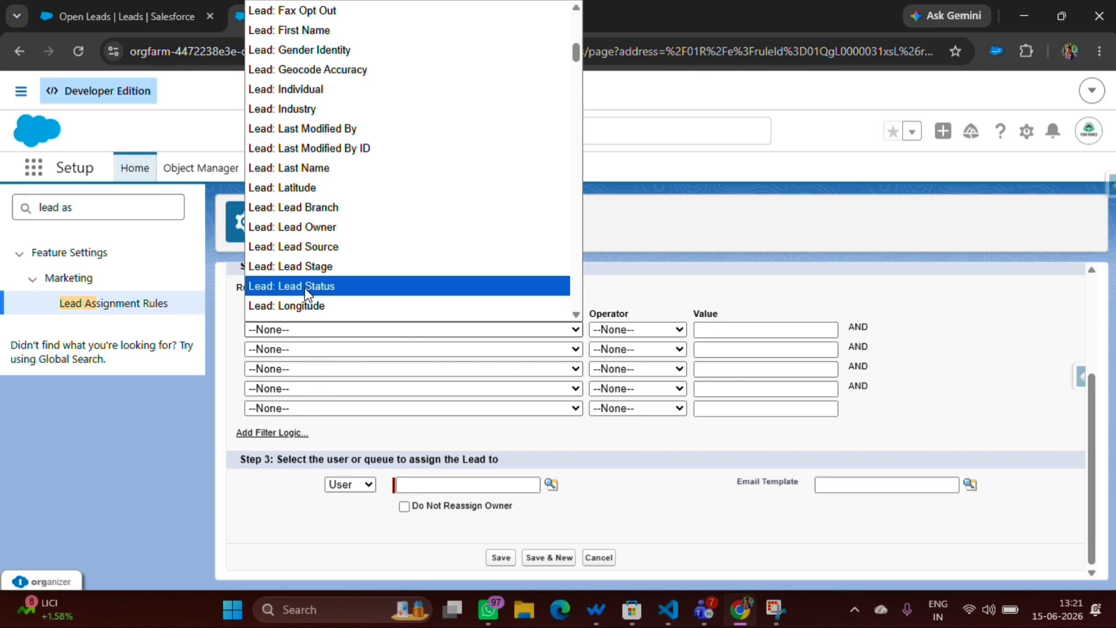
scroll(304, 294, down, 3)
click(312, 47)
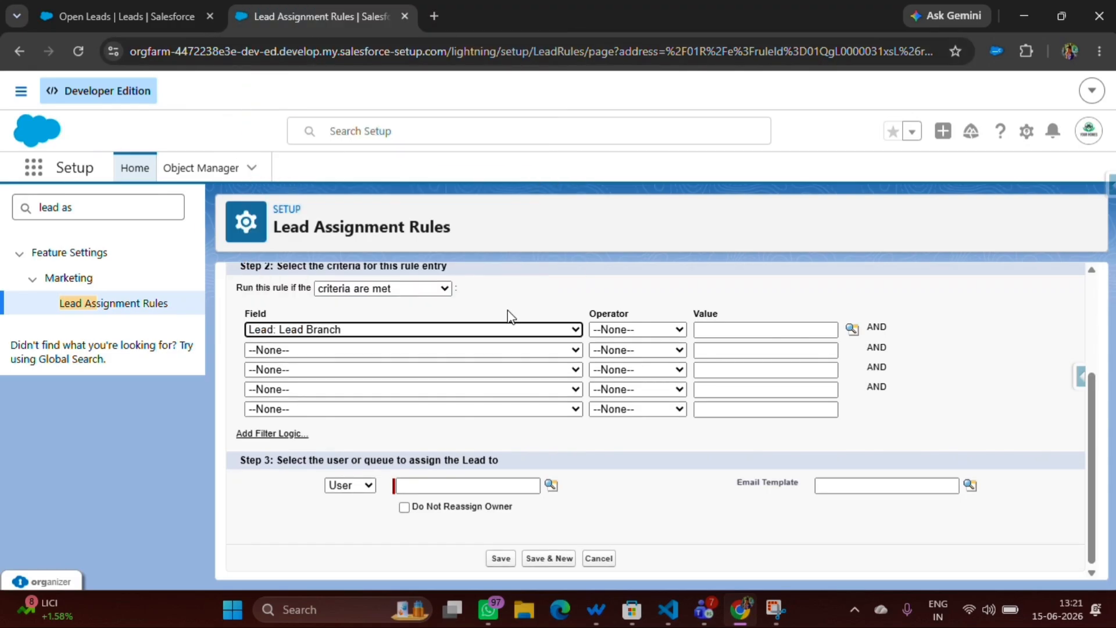
click(622, 335)
click(623, 365)
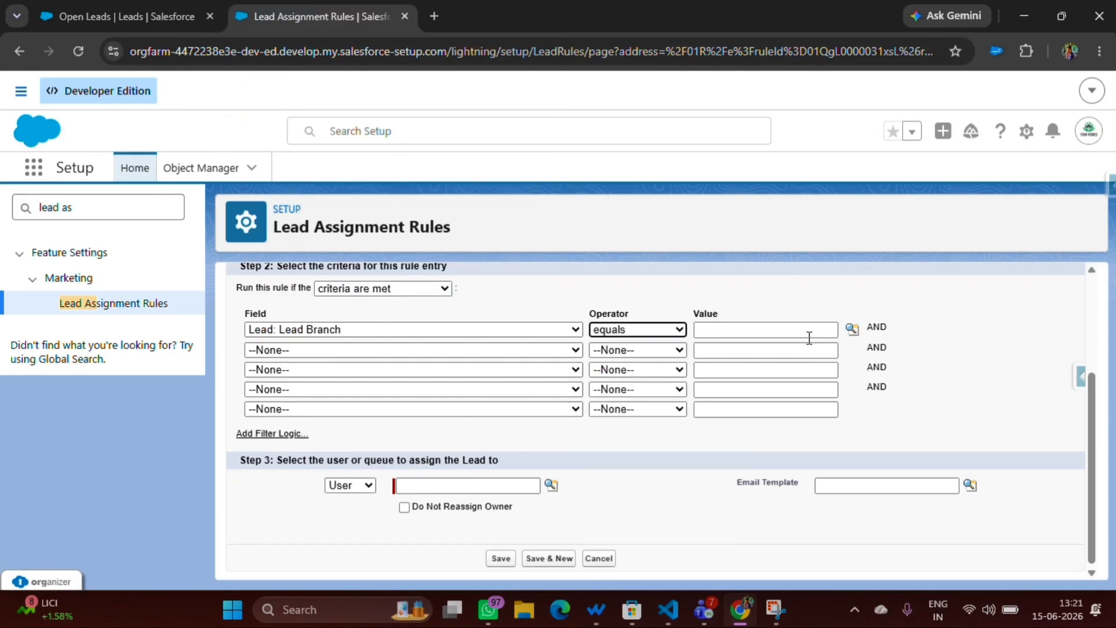
click(852, 330)
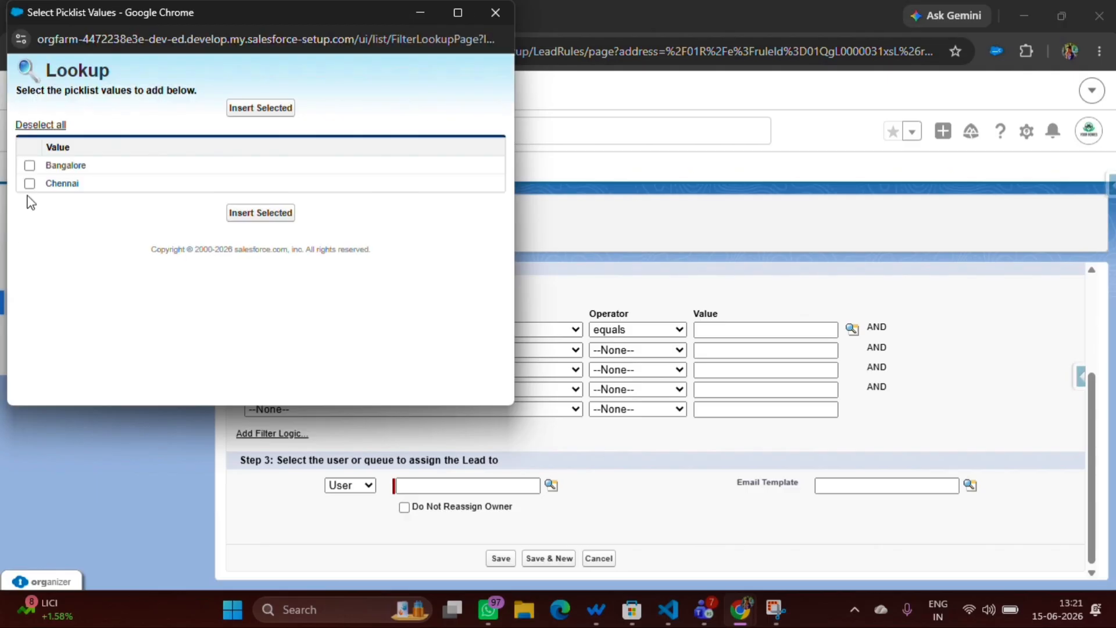
click(29, 183)
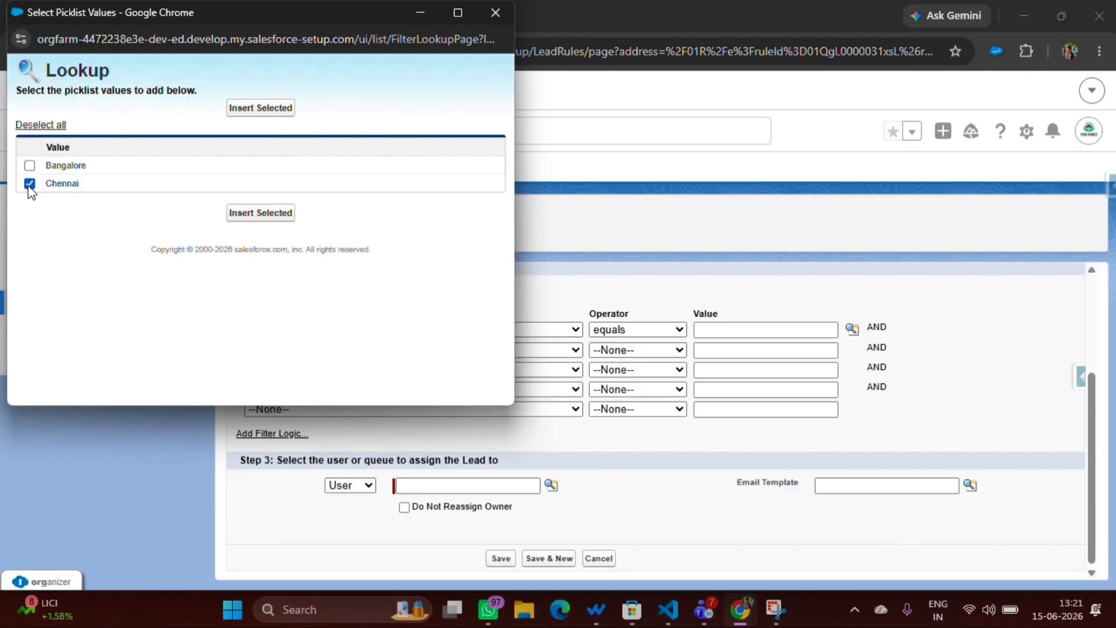
click(277, 217)
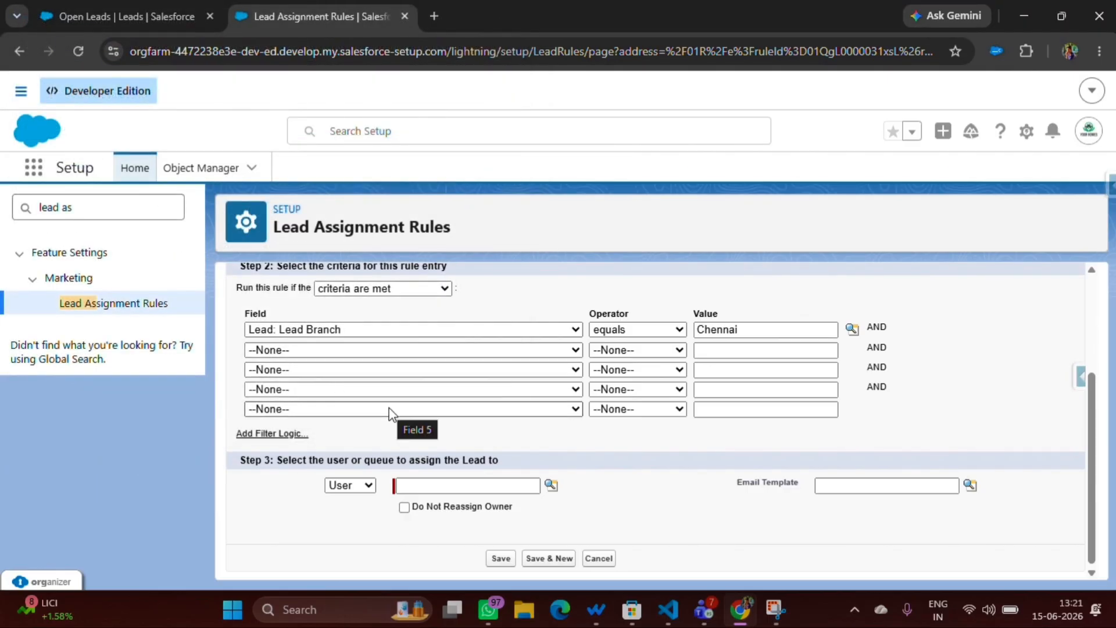
Assign the Chennai rule entry to the Chennai Branch queue using the queue lookup, and save the entry
click(355, 485)
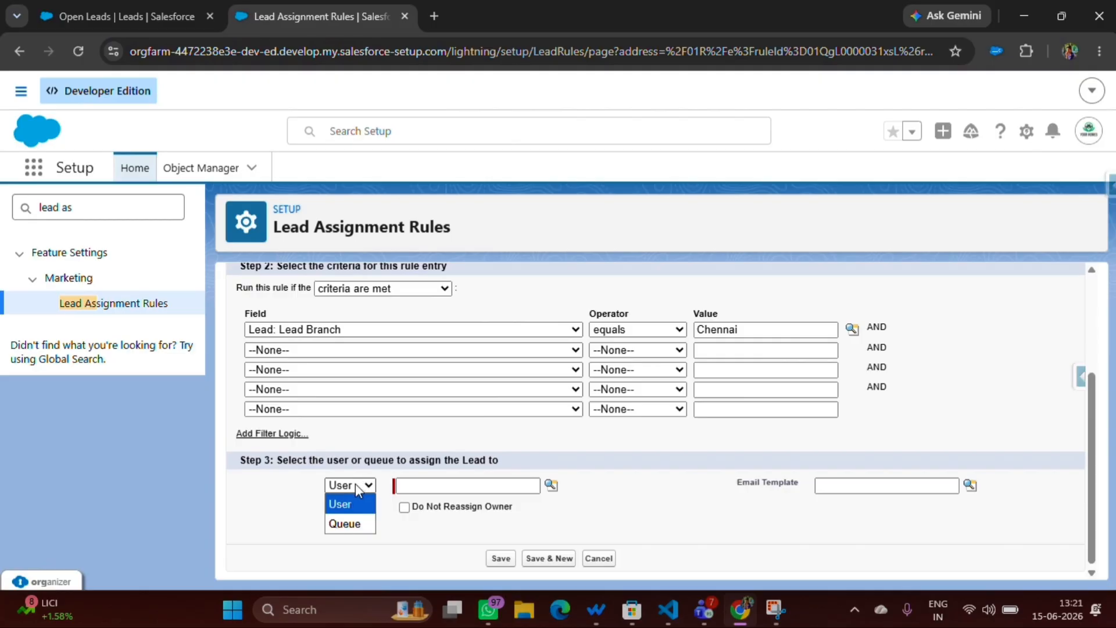
click(349, 525)
click(550, 485)
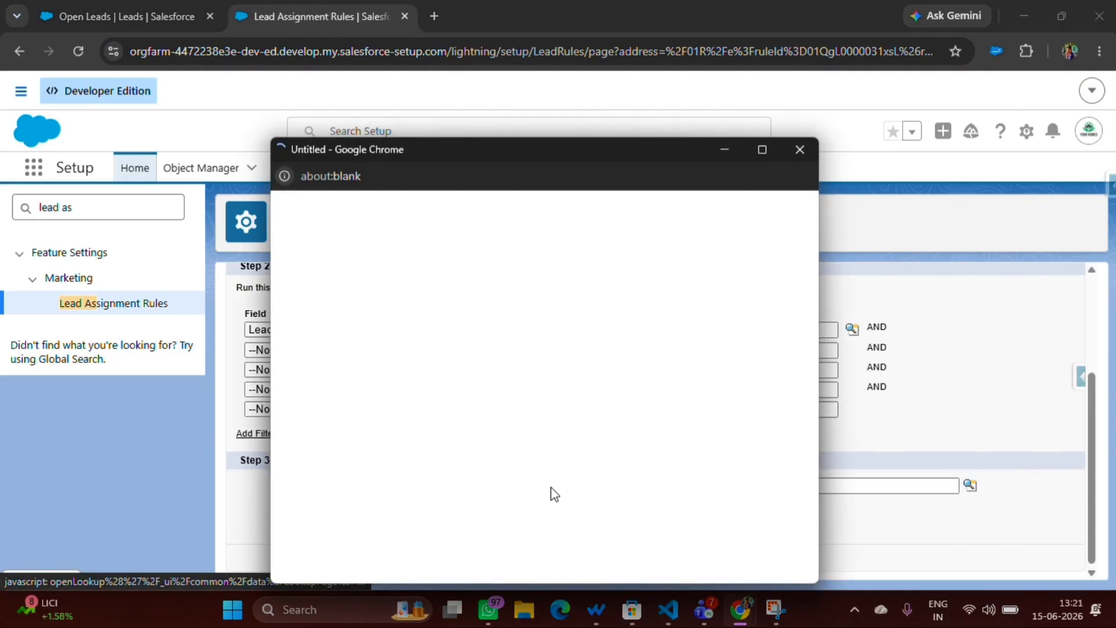
click(302, 372)
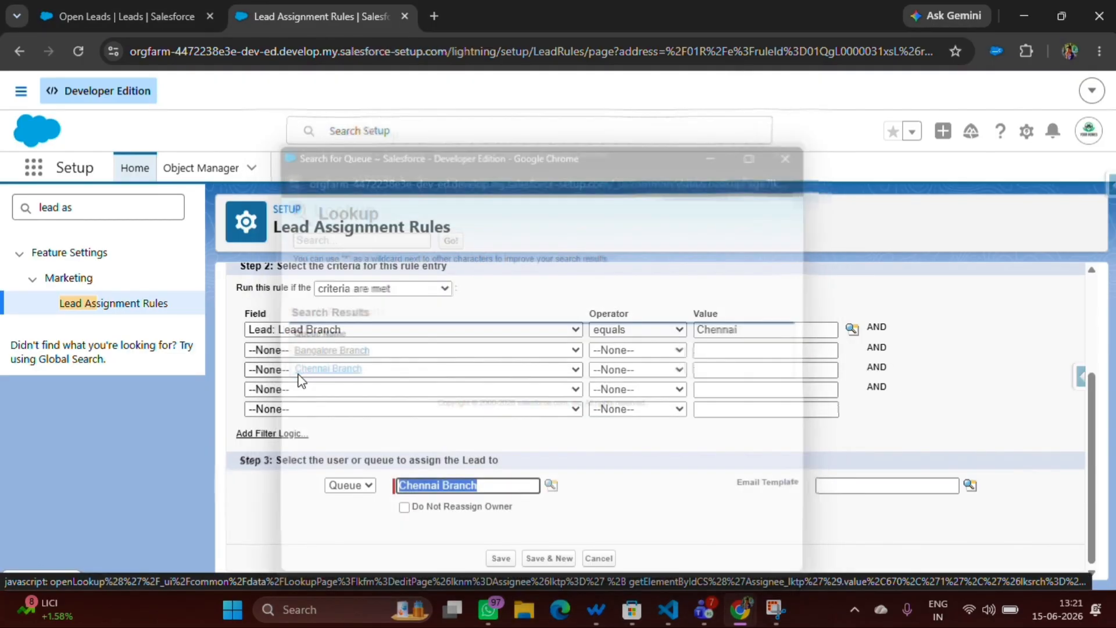
click(506, 558)
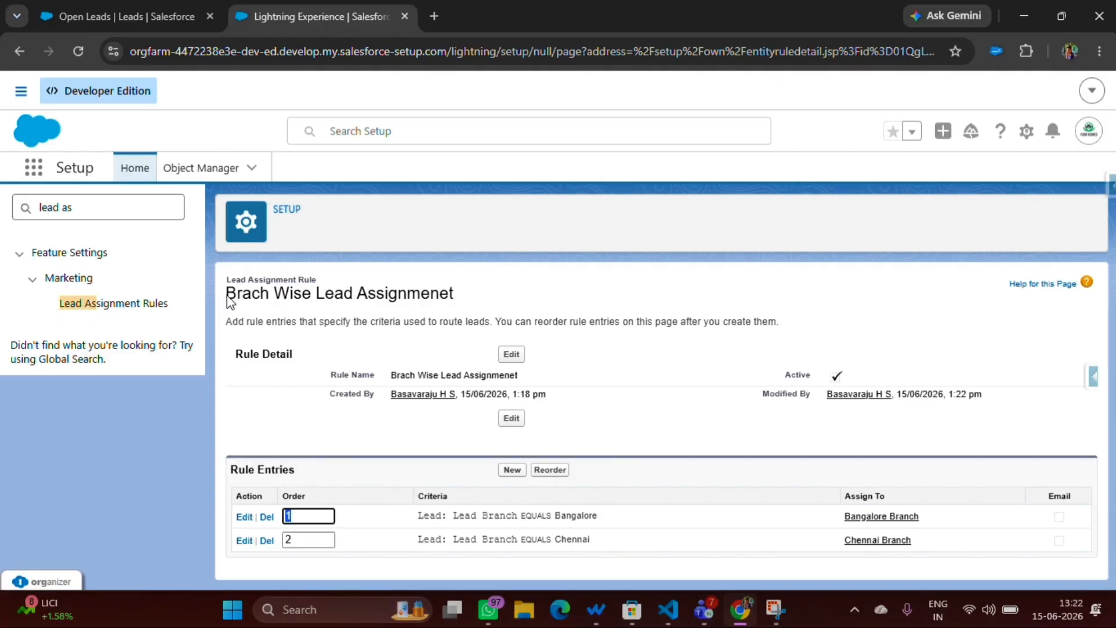
drag(226, 294, 566, 291)
click(566, 290)
drag(448, 516, 612, 520)
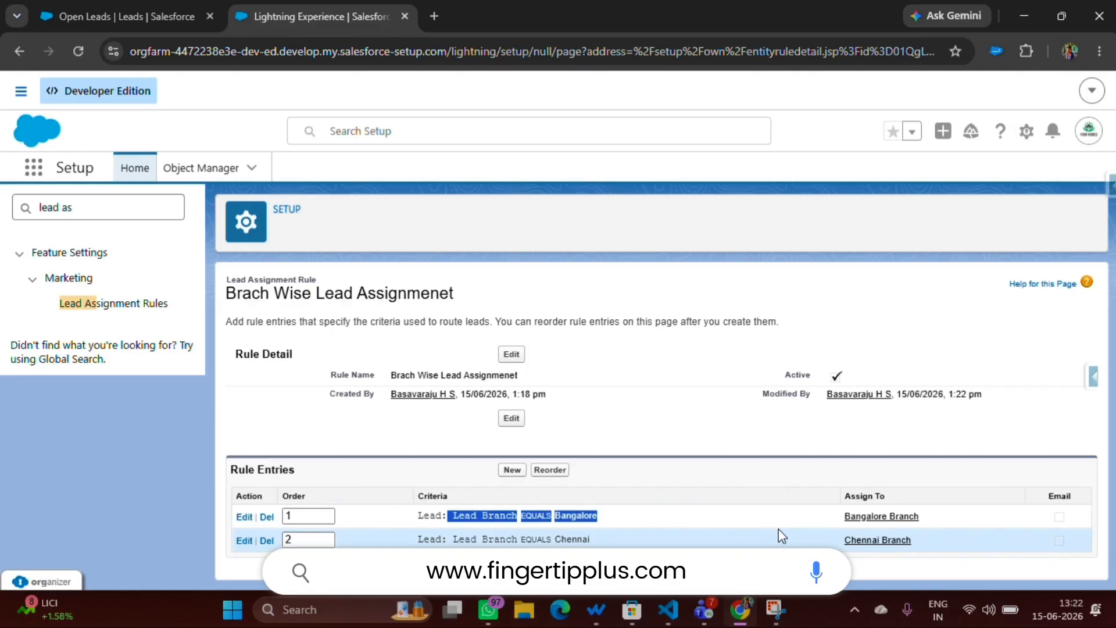
Find the Lead object in Object Manager by searching for "lead", and open its Lead Layout page layout
click(201, 169)
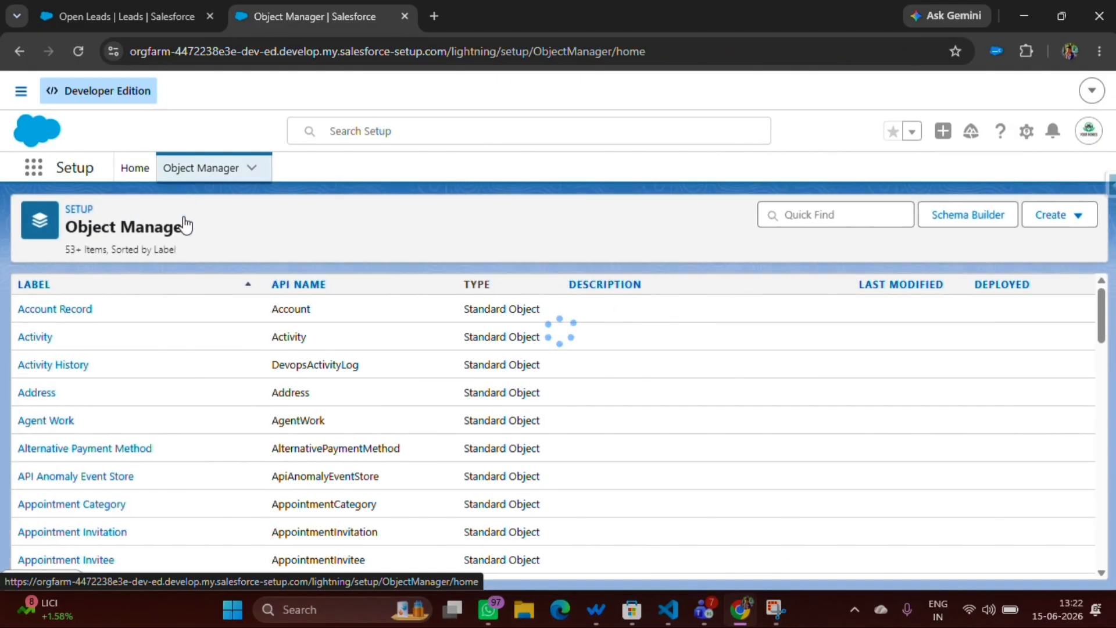
click(830, 215)
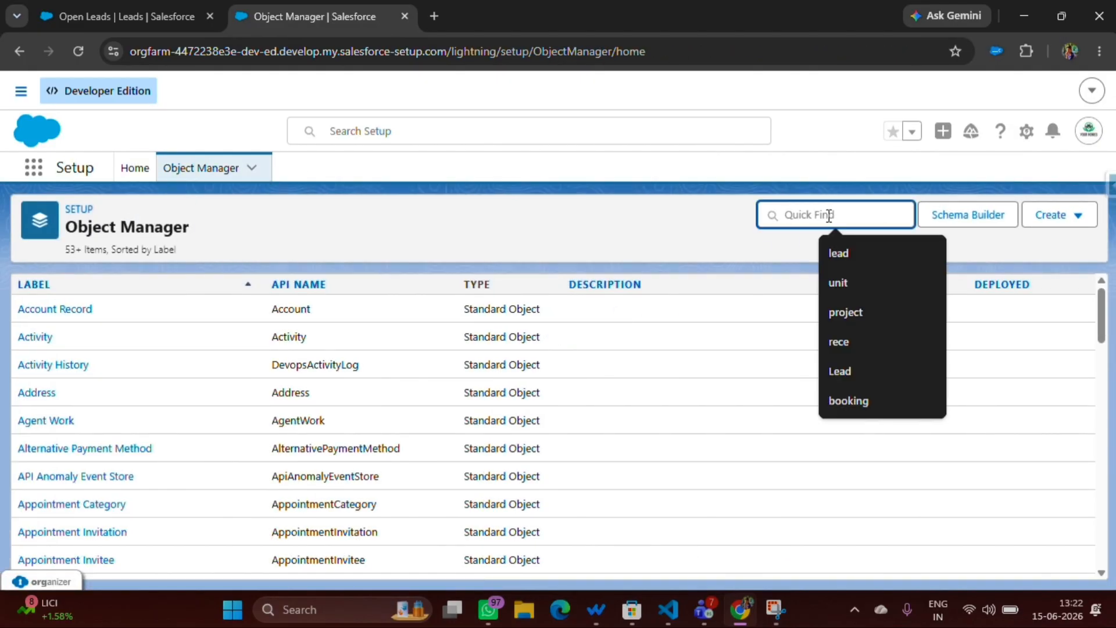
text(lead)
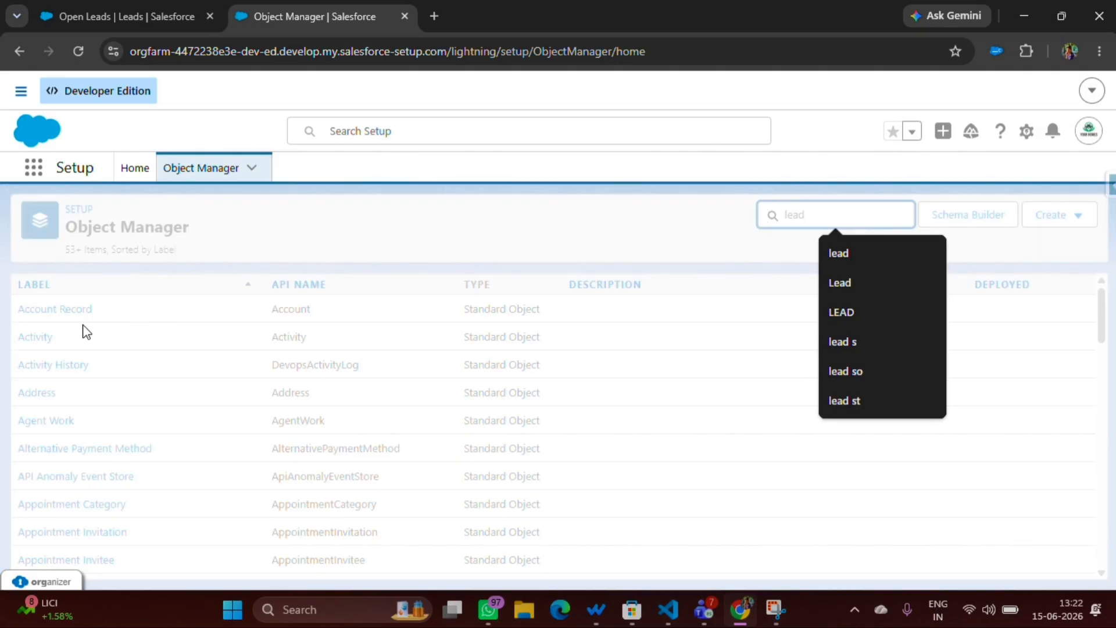
click(27, 310)
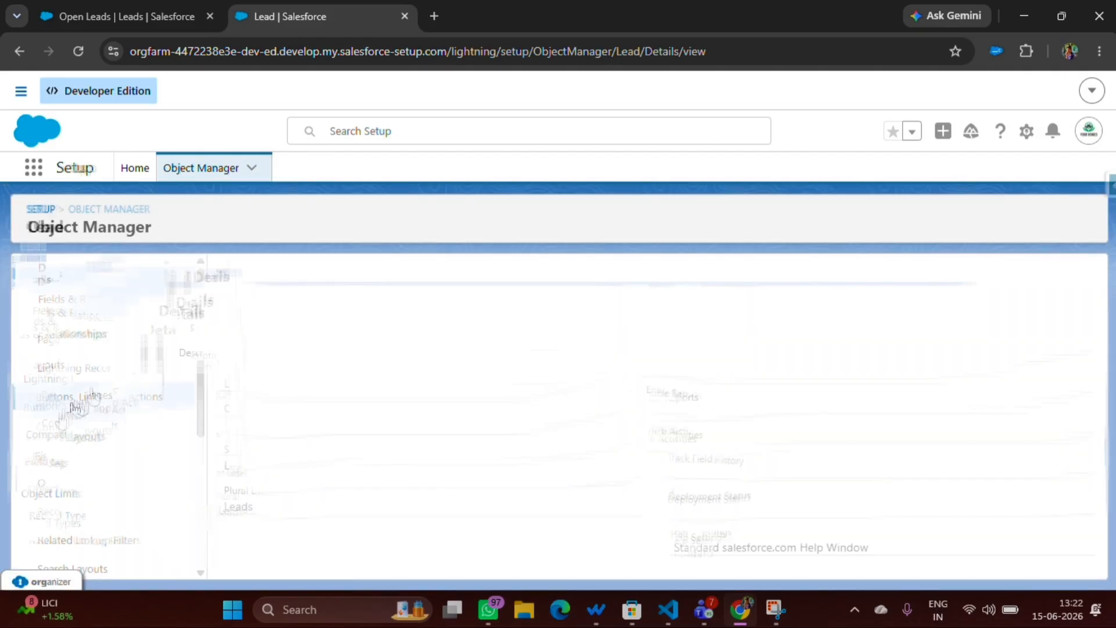
click(74, 343)
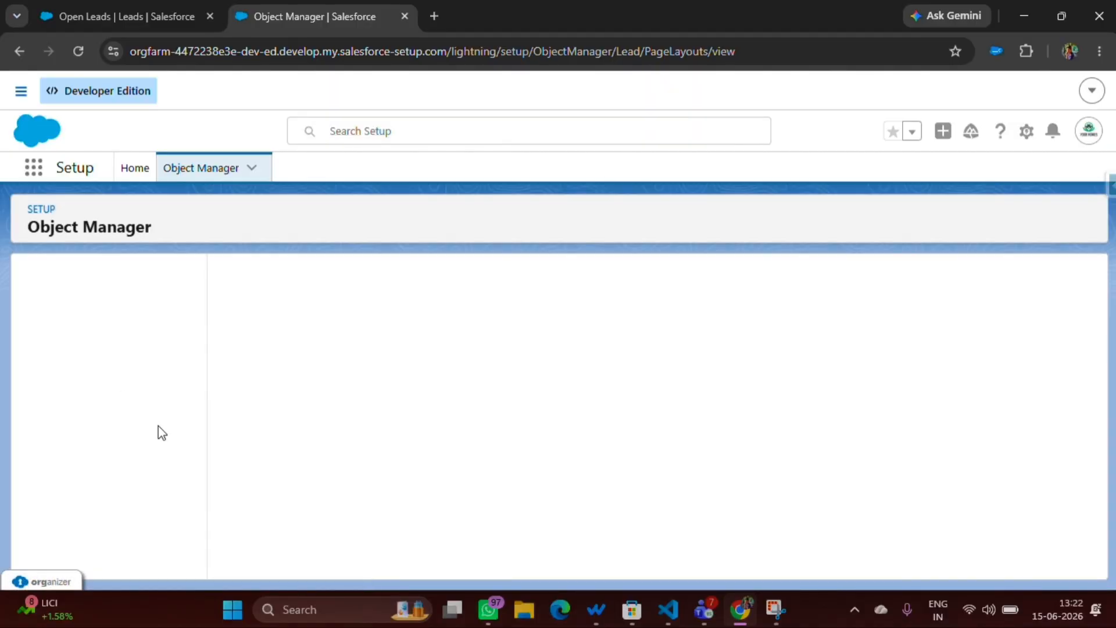
click(252, 363)
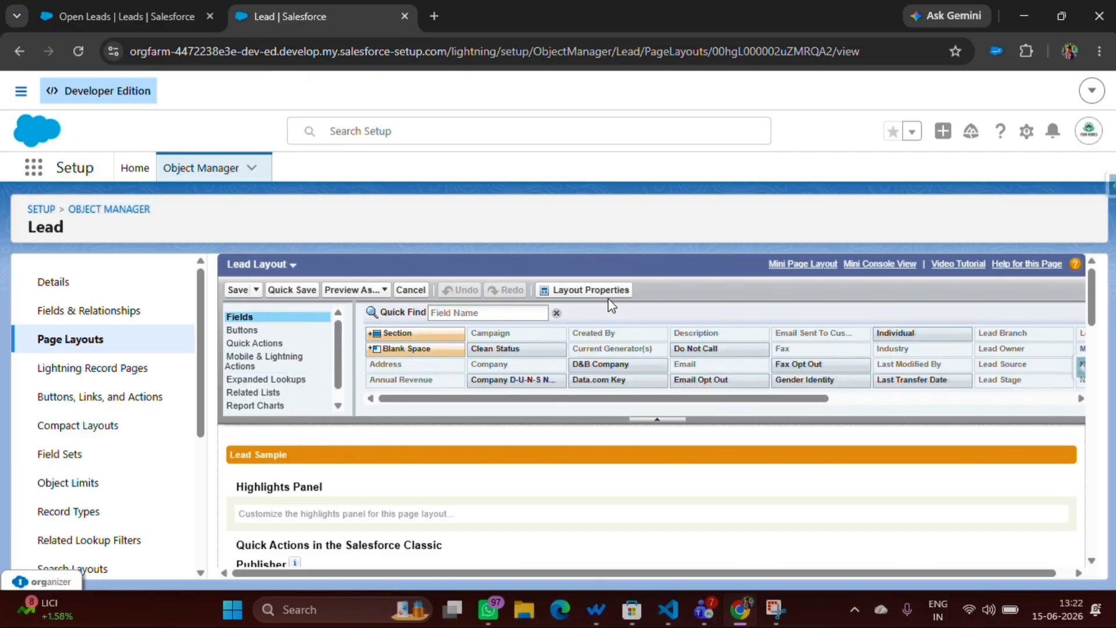
In the Lead Layout properties, set the Lead Assignment Checkbox to Show on edit page and Default, and save the layout
click(590, 294)
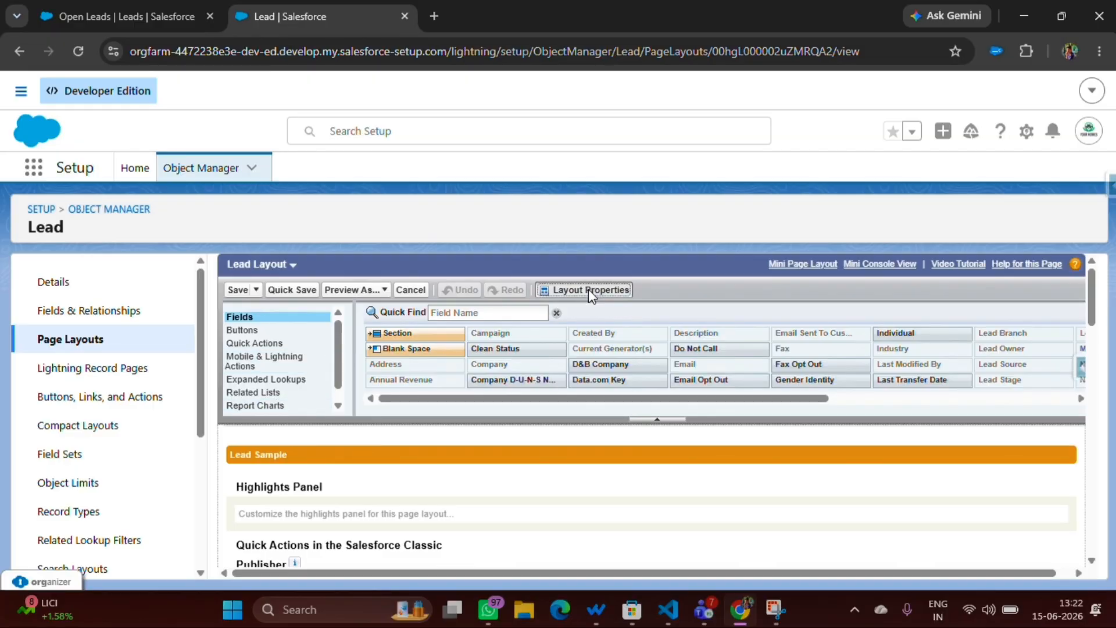
drag(515, 392, 617, 396)
click(648, 395)
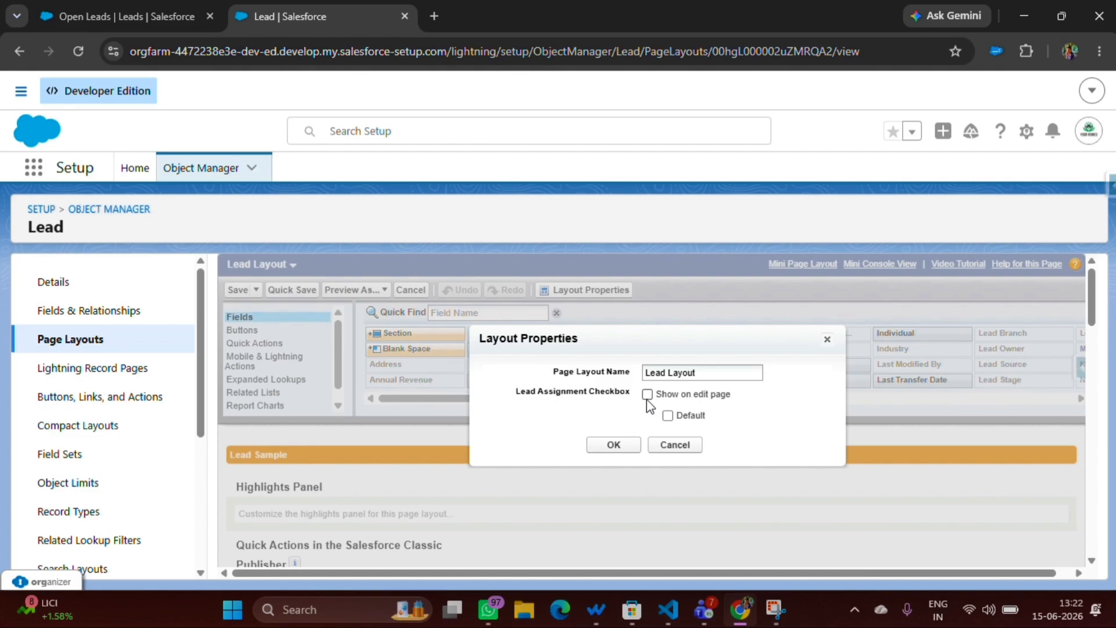
click(668, 417)
click(614, 445)
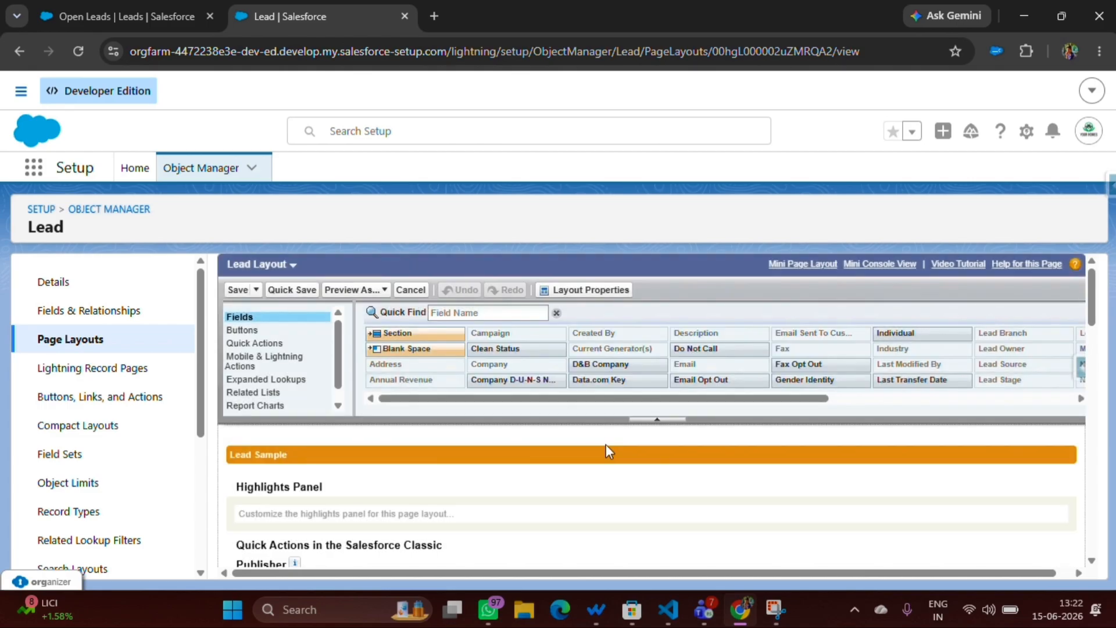
click(282, 287)
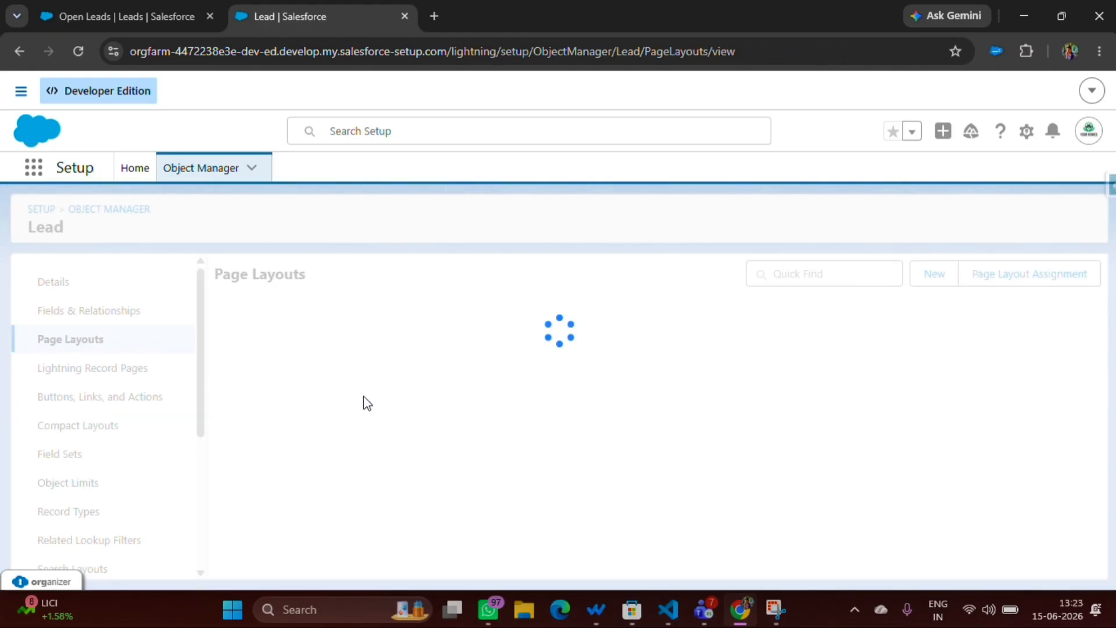
Return to the Open Leads list in the Sales Managment app
click(78, 9)
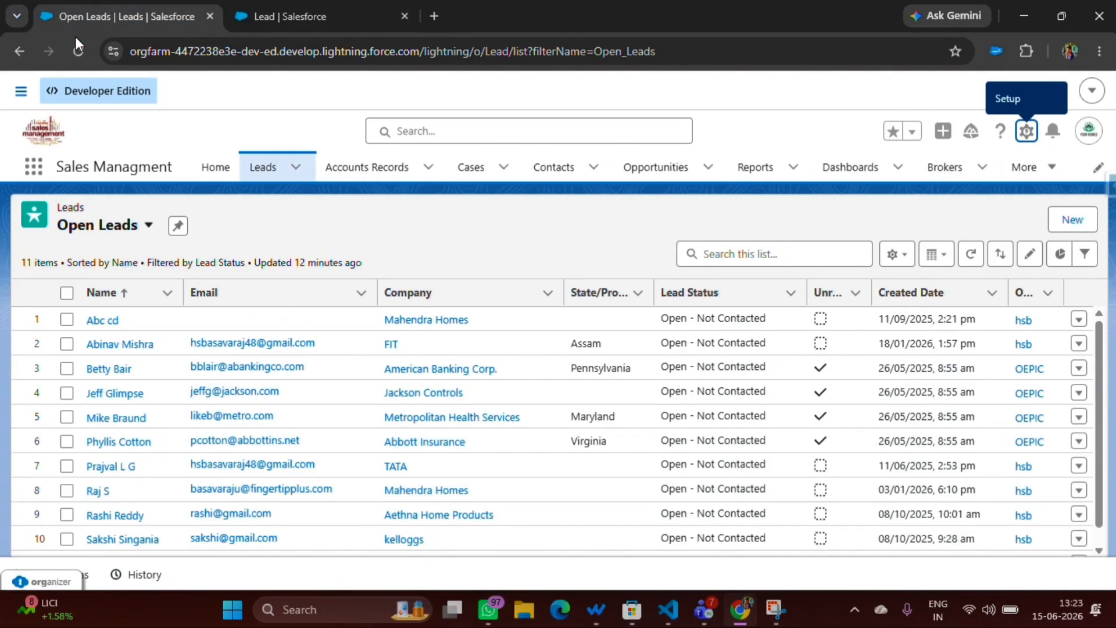
right_click(261, 225)
key(Escape)
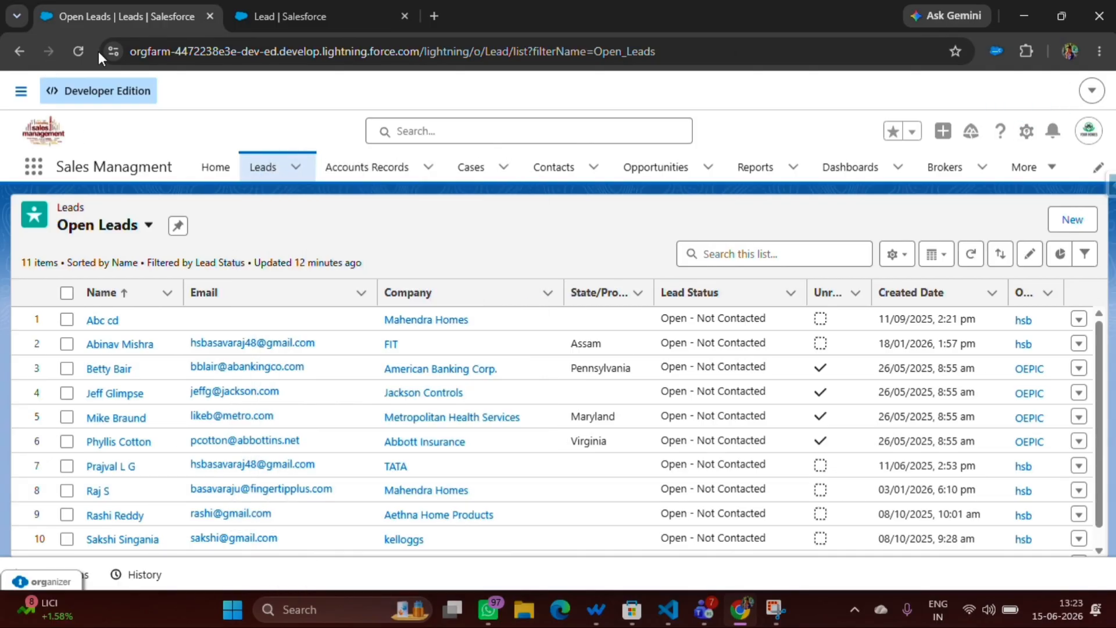
Force a full reload of the Leads list page, and dismiss the blank New Lead form
key(F12)
right_click(78, 51)
click(106, 133)
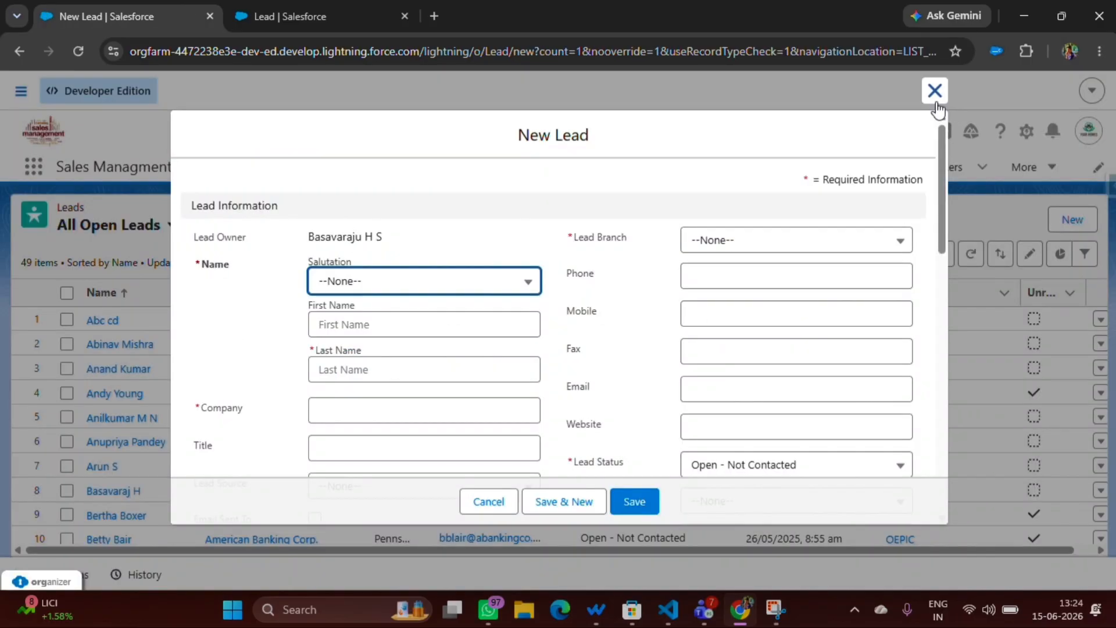
click(930, 93)
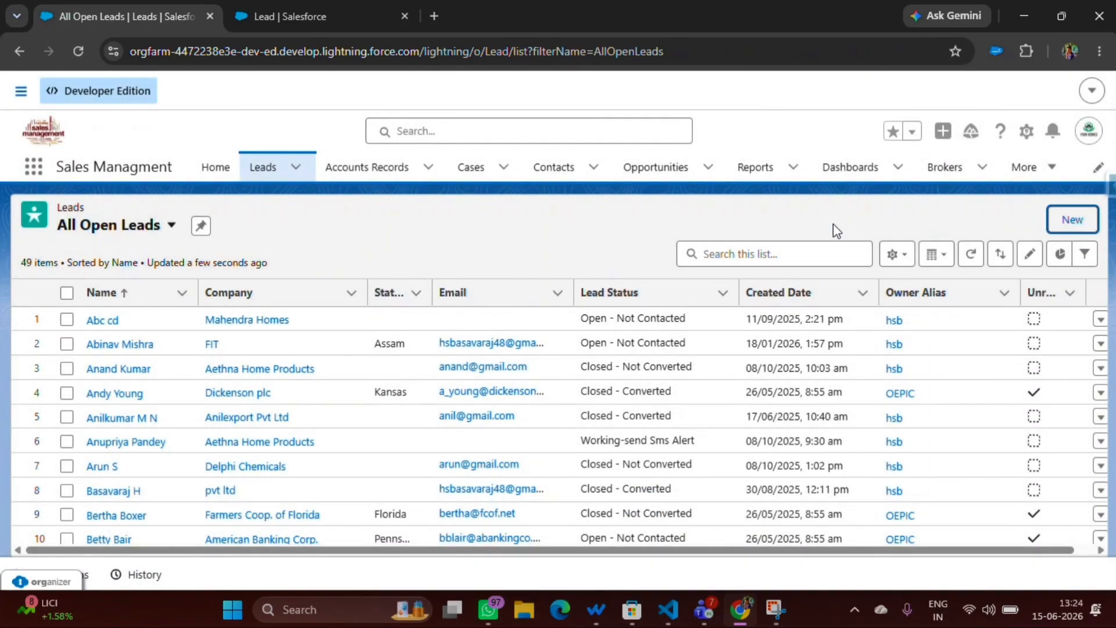
Start a new lead with salutation Mr., and fill in its first name, last name, phone and e-mail from a saved autofill entry
click(1074, 223)
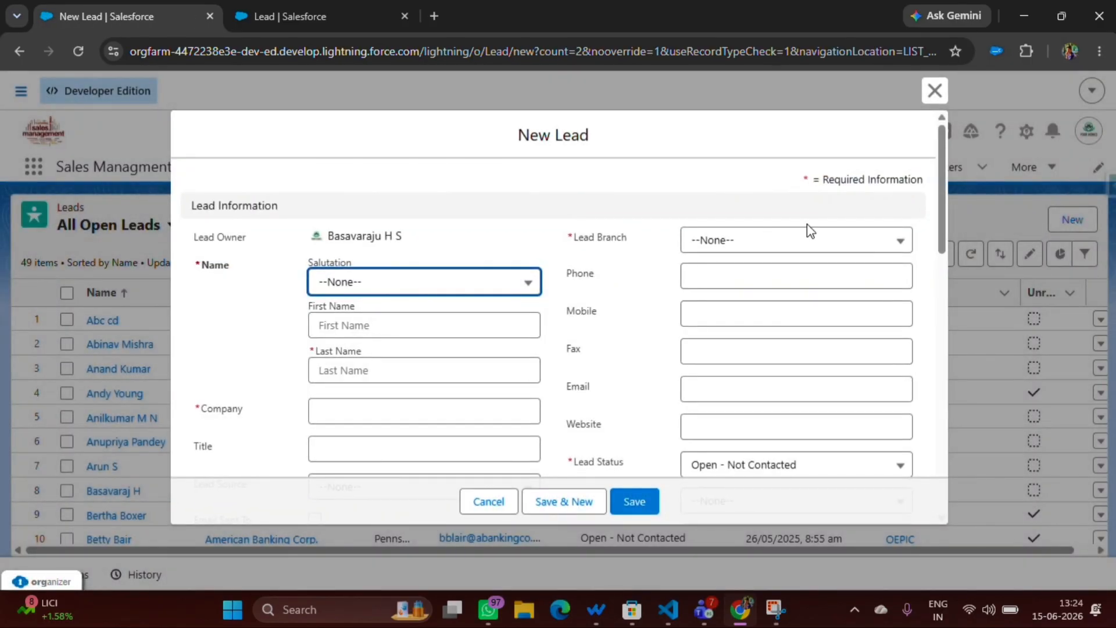
click(360, 285)
click(350, 343)
click(372, 346)
click(409, 385)
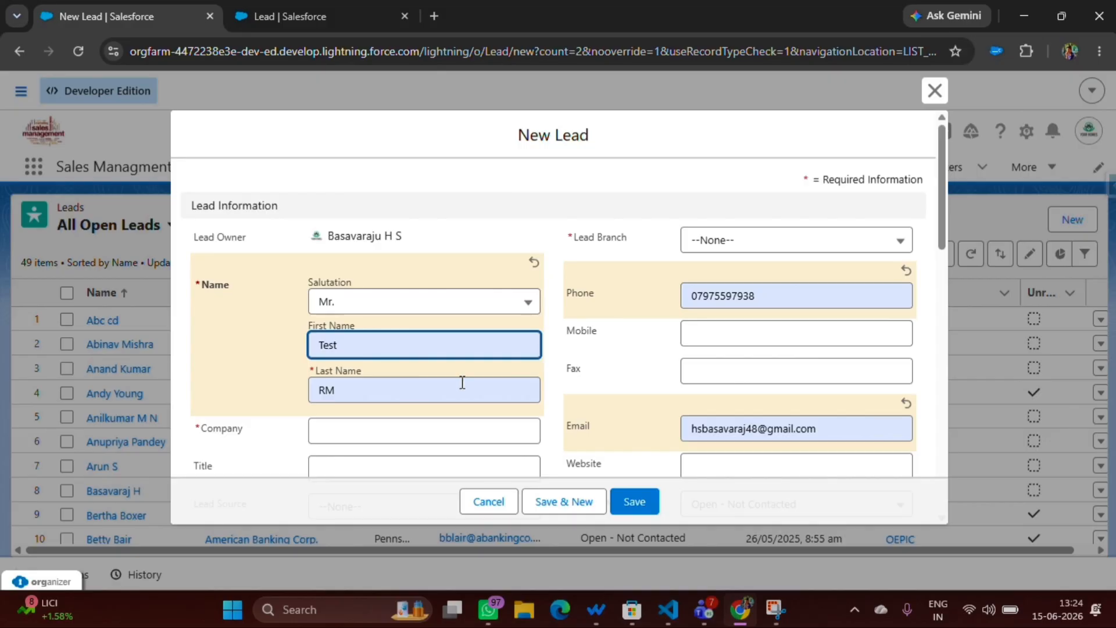
Fill in the new lead's mobile and fax numbers from the saved suggestions
click(743, 341)
click(814, 371)
click(703, 378)
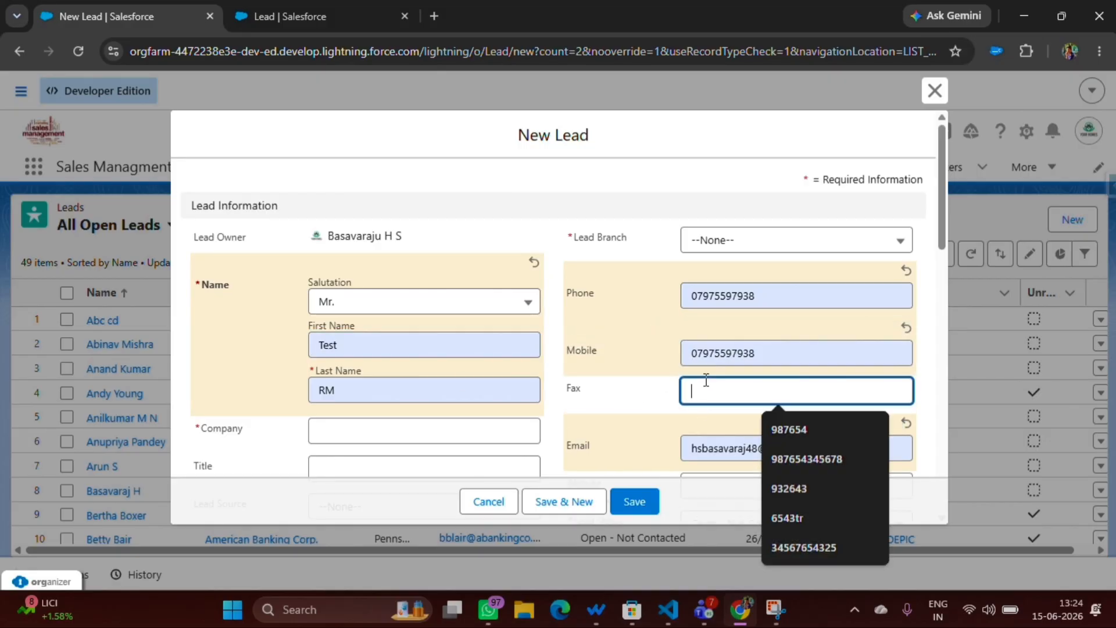
click(748, 428)
Set the lead's Company to Mahendra Homes and its Lead Source to Web
scroll(364, 382, down, 1)
click(354, 351)
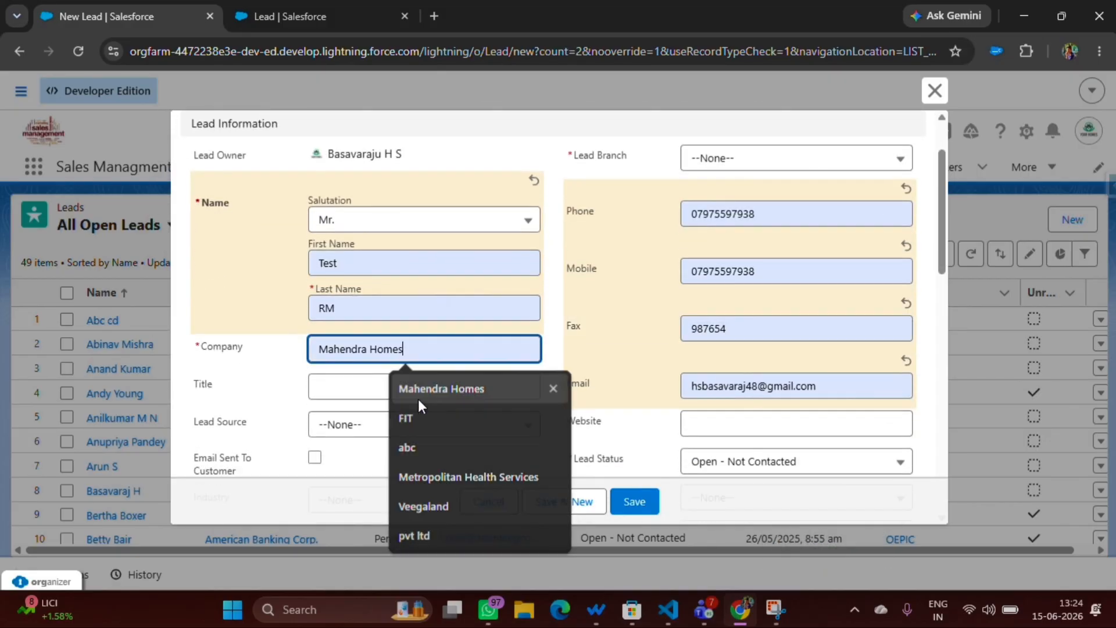
click(442, 389)
click(362, 395)
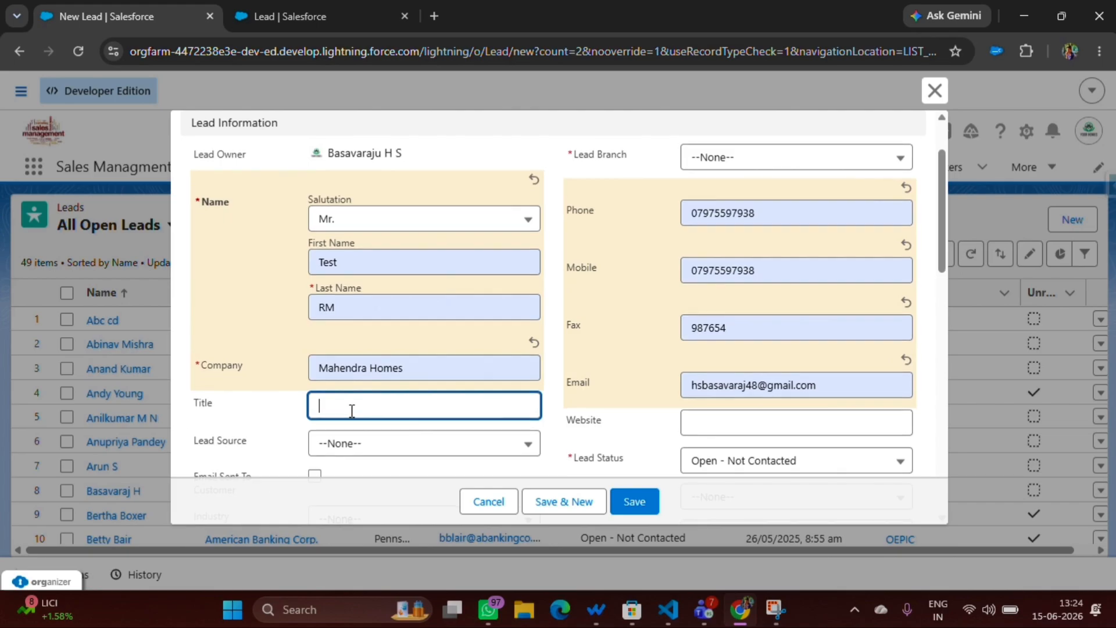
scroll(349, 401, down, 1)
click(346, 368)
click(362, 424)
scroll(326, 349, down, 2)
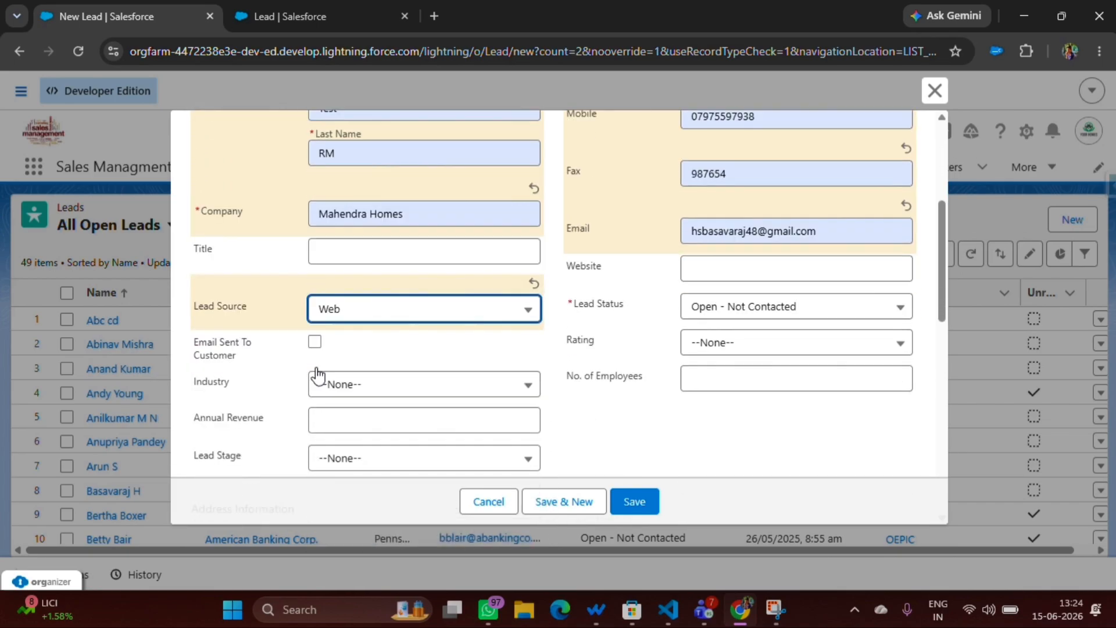
Keep Lead Status at Open - Not Contacted, set the Lead Branch to Bangalore, and save the lead
click(730, 218)
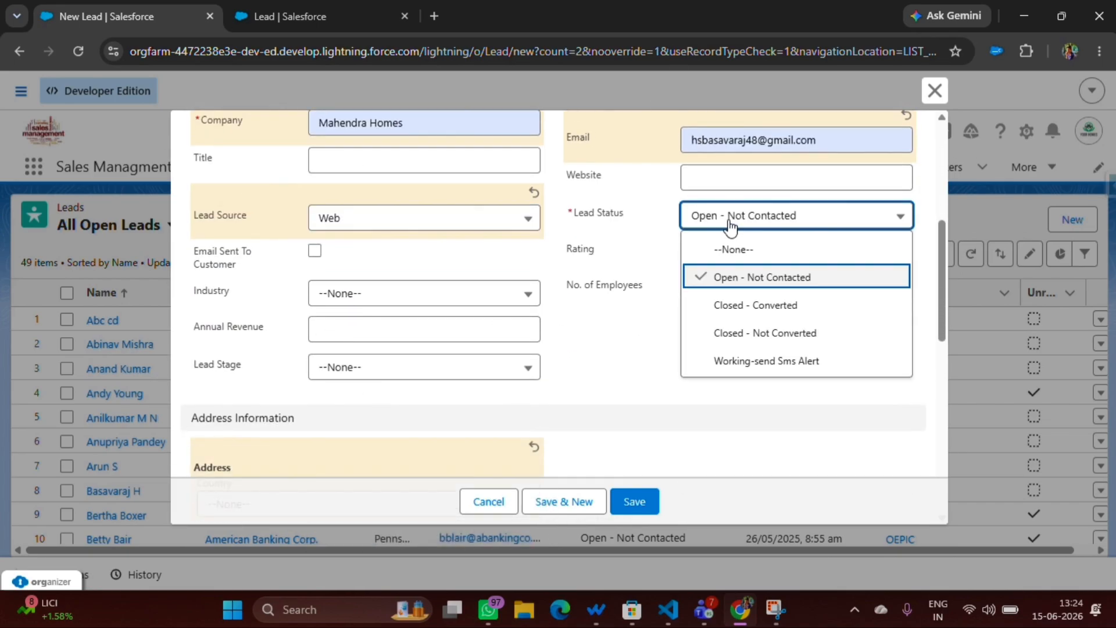
click(673, 279)
scroll(451, 364, down, 2)
scroll(720, 247, up, 6)
click(720, 244)
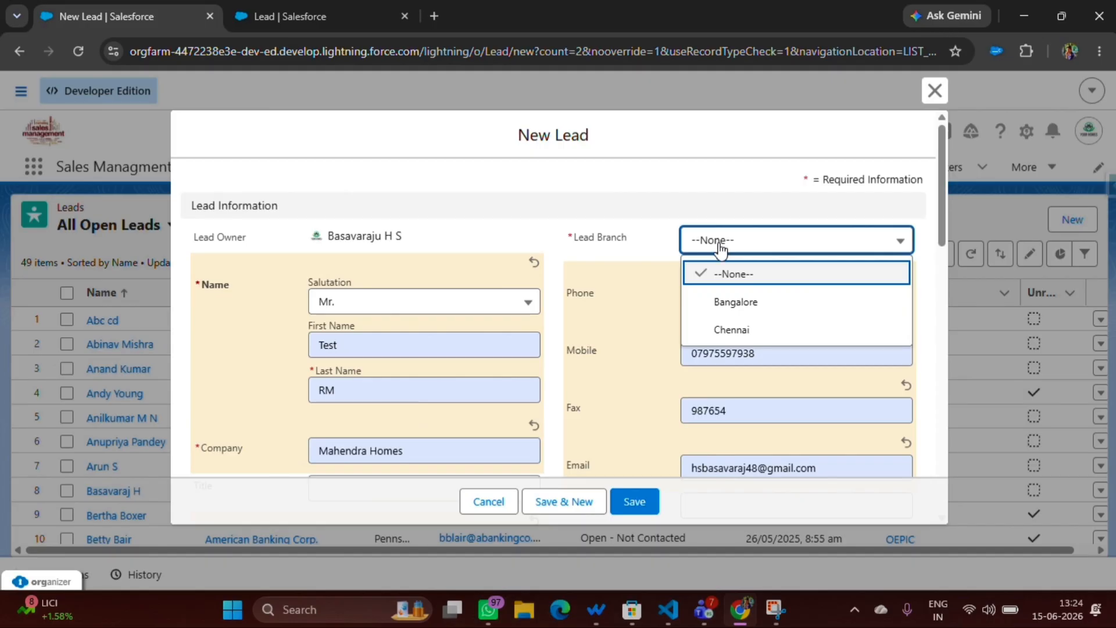
click(737, 302)
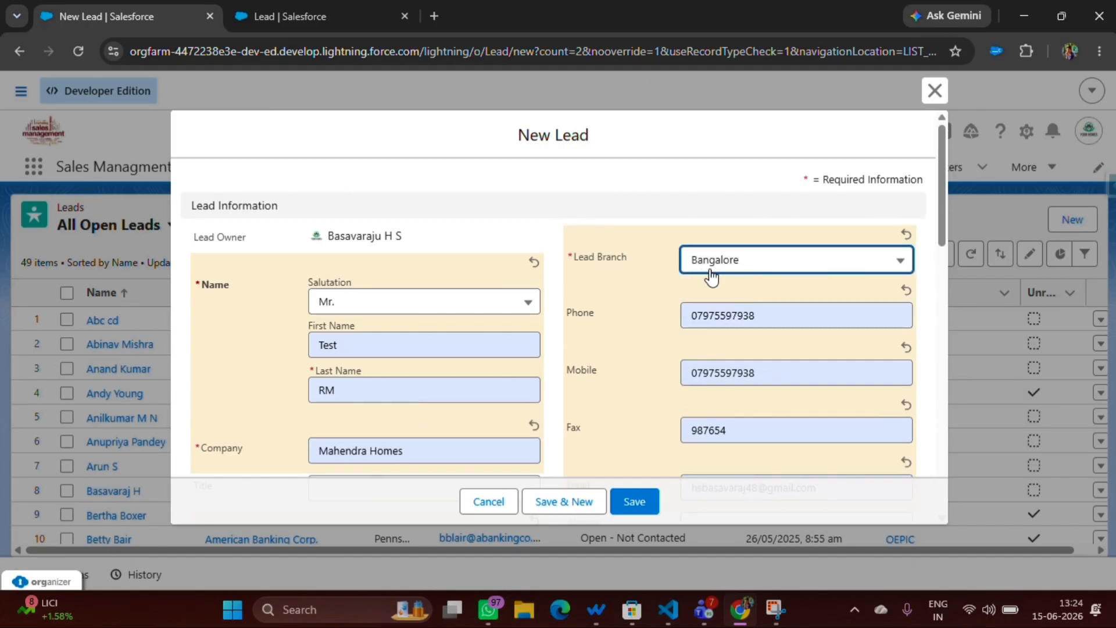
click(633, 503)
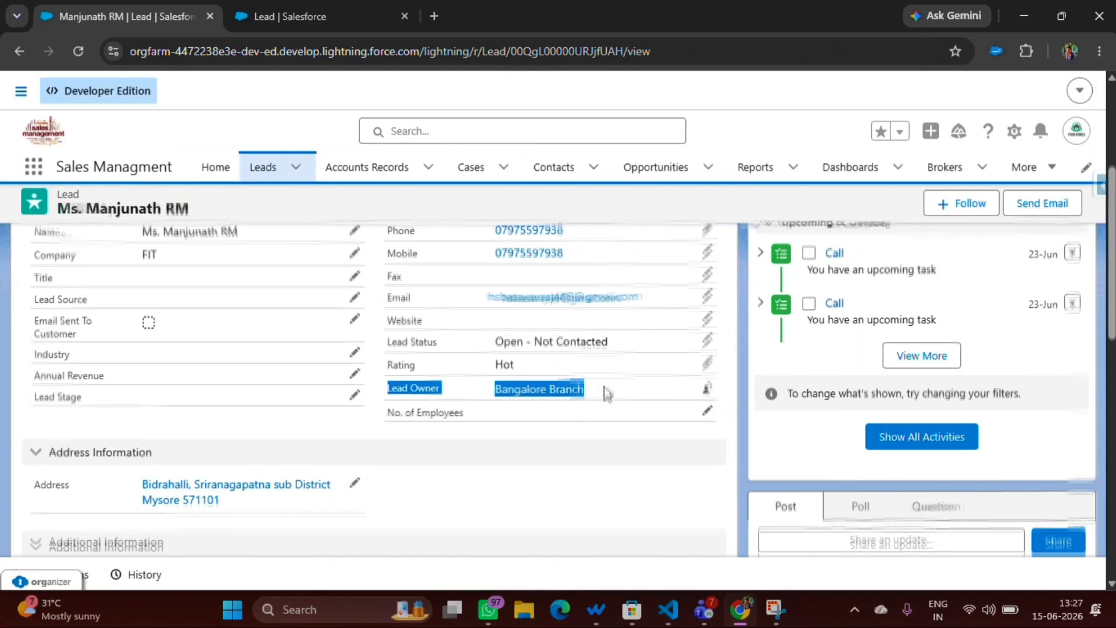
Check the Lead Owner and Lead Branch in the details of the opened lead record
scroll(605, 386, up, 2)
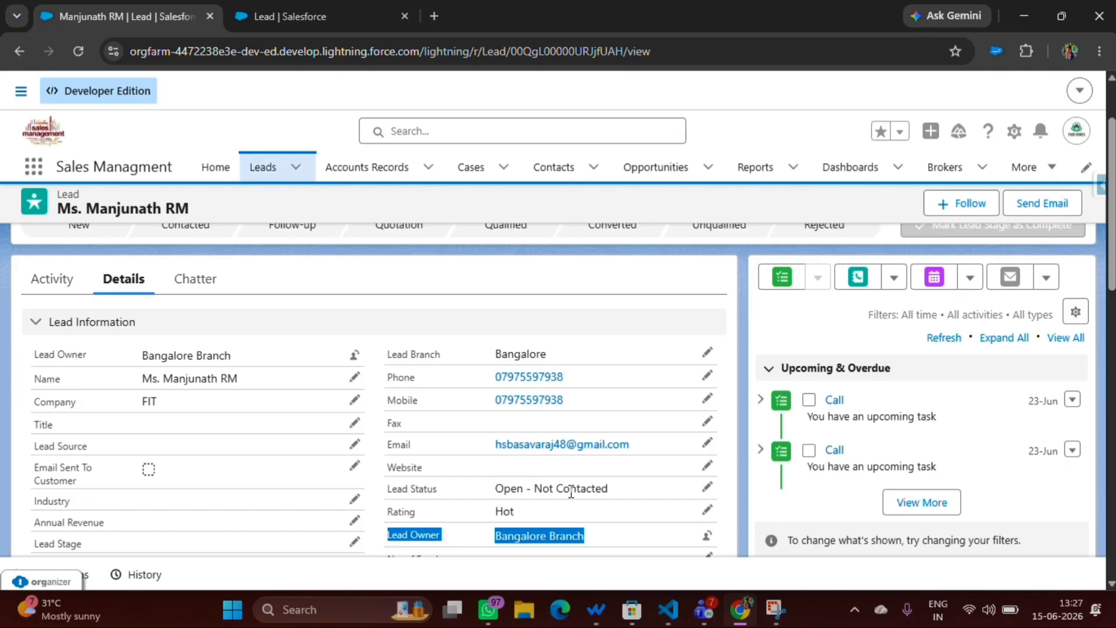
scroll(417, 307, up, 2)
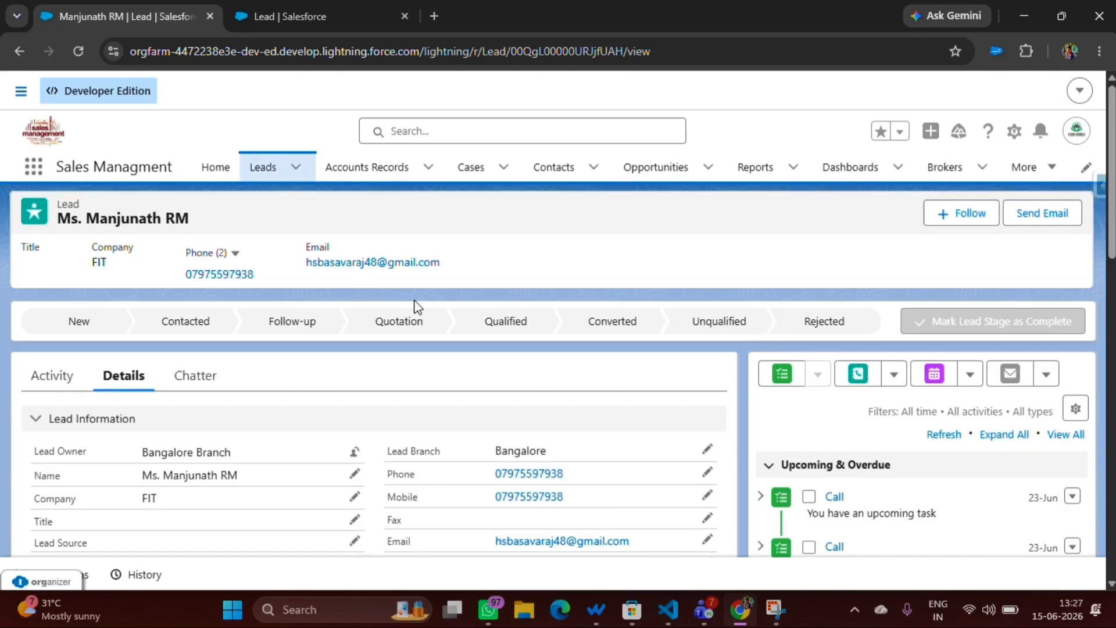